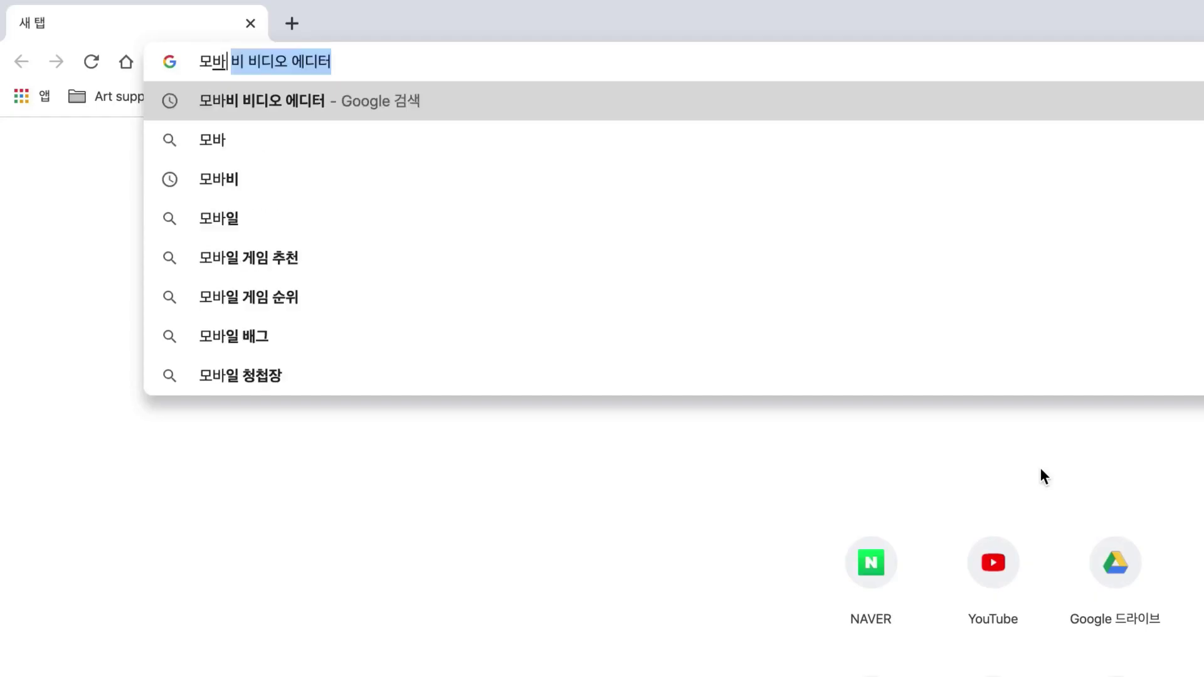
# - Search Google for 모바비 and open the Movavi website from the results
pyautogui.press('BackSpace')
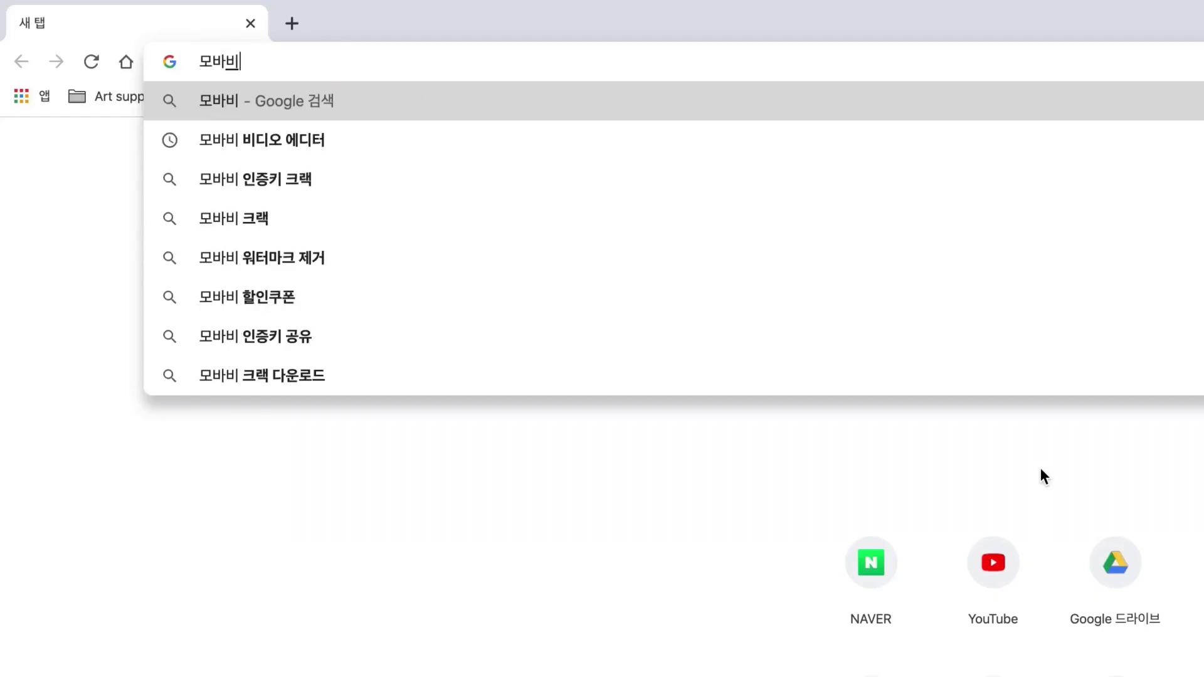
pyautogui.press('Return')
pyautogui.click(467, 346)
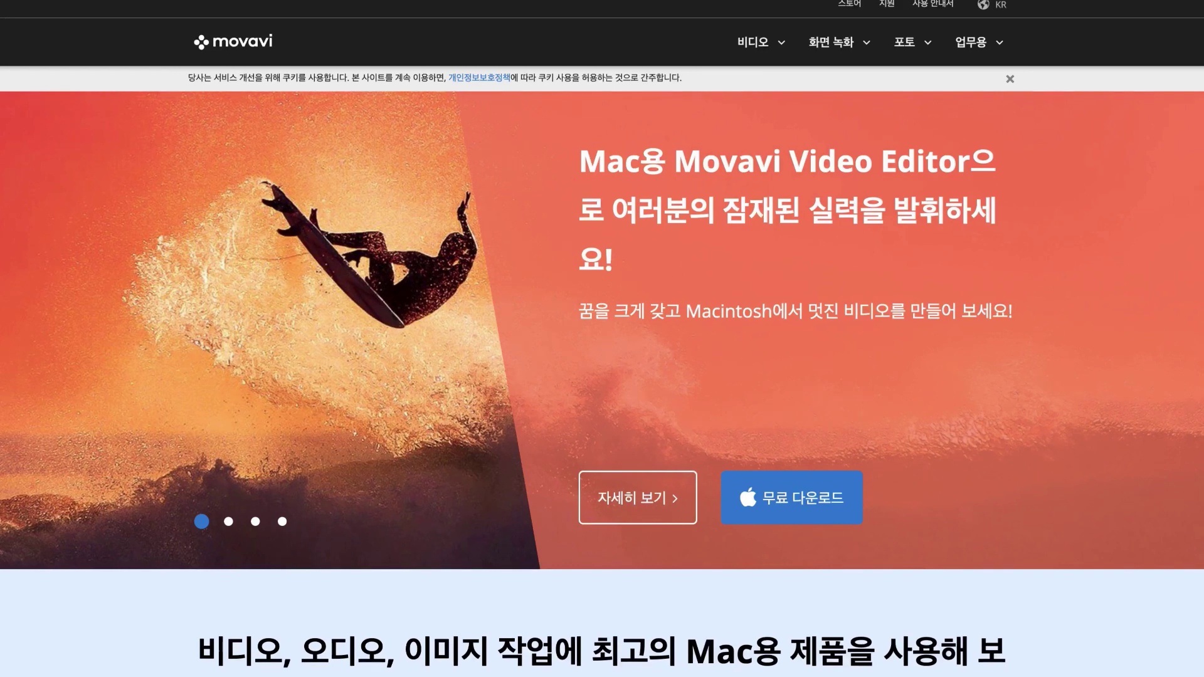
# - Look through the Movavi home page for the Mac products, the Video Editor features and the download options
pyautogui.scroll(-2, 602, 339)
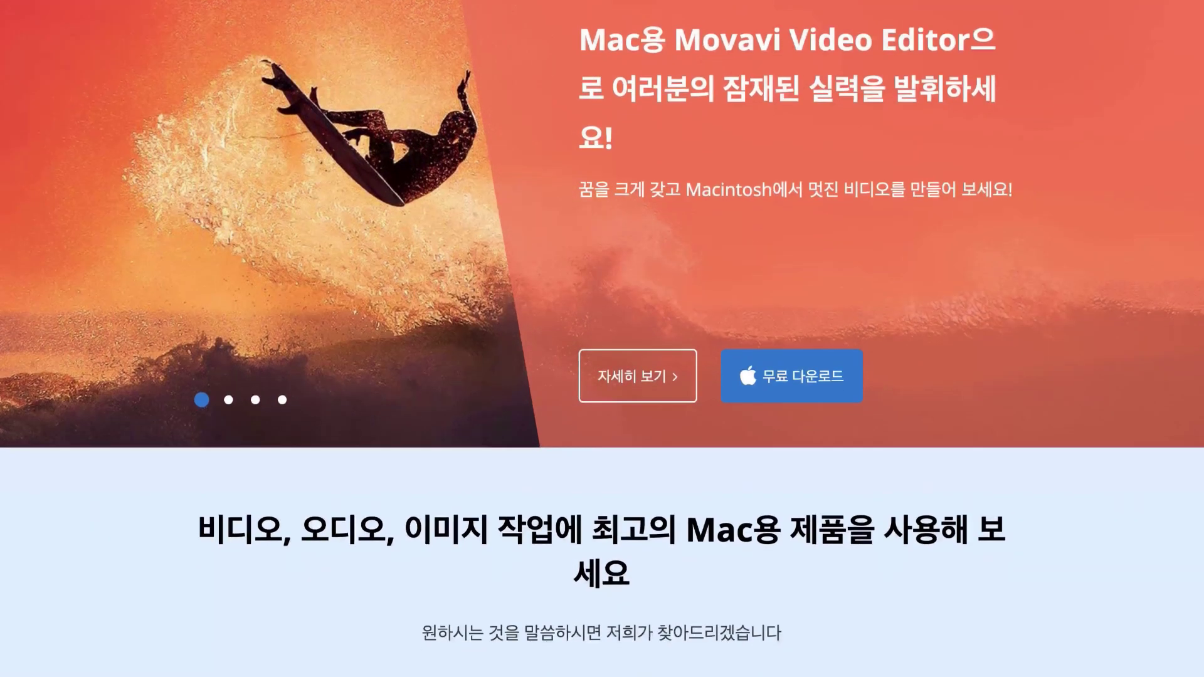
pyautogui.scroll(-5, 602, 338)
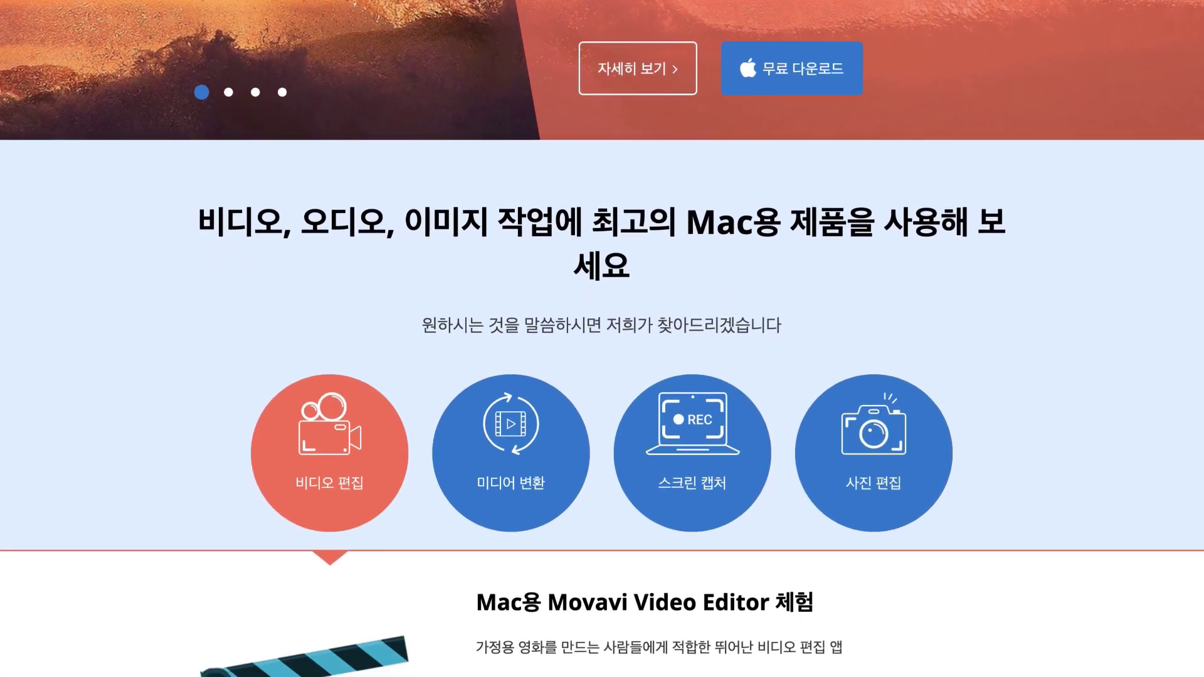
pyautogui.scroll(-9, 602, 339)
pyautogui.scroll(-1, 602, 339)
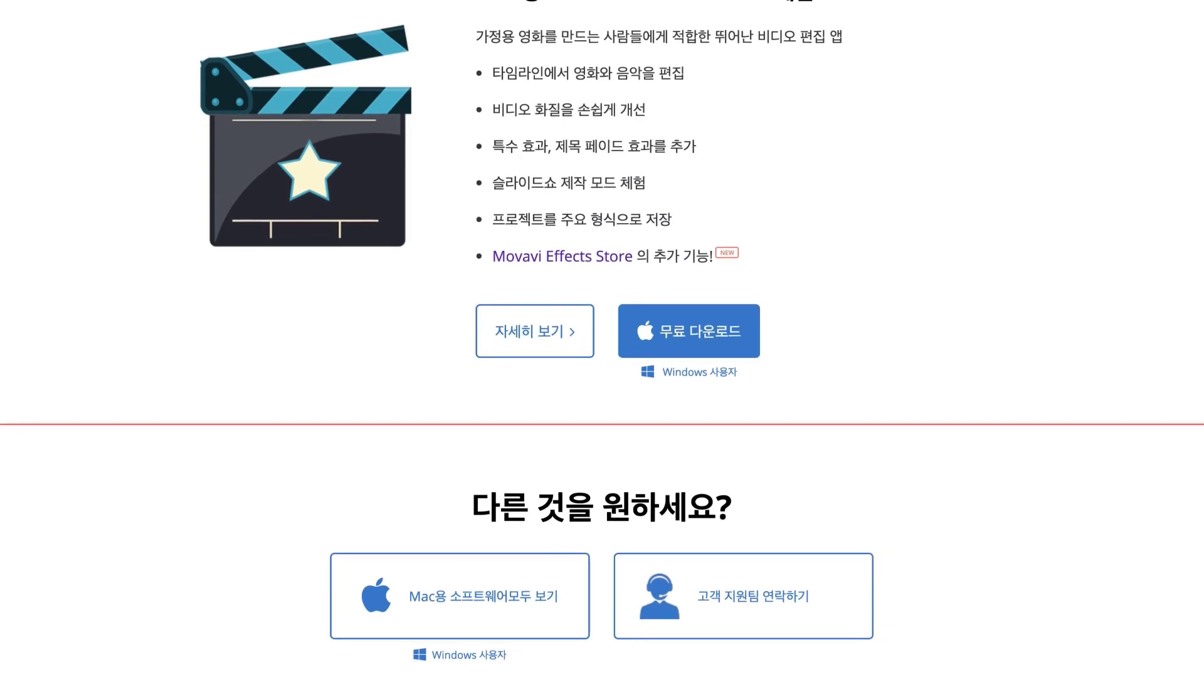
pyautogui.scroll(3, 602, 339)
pyautogui.scroll(6, 602, 339)
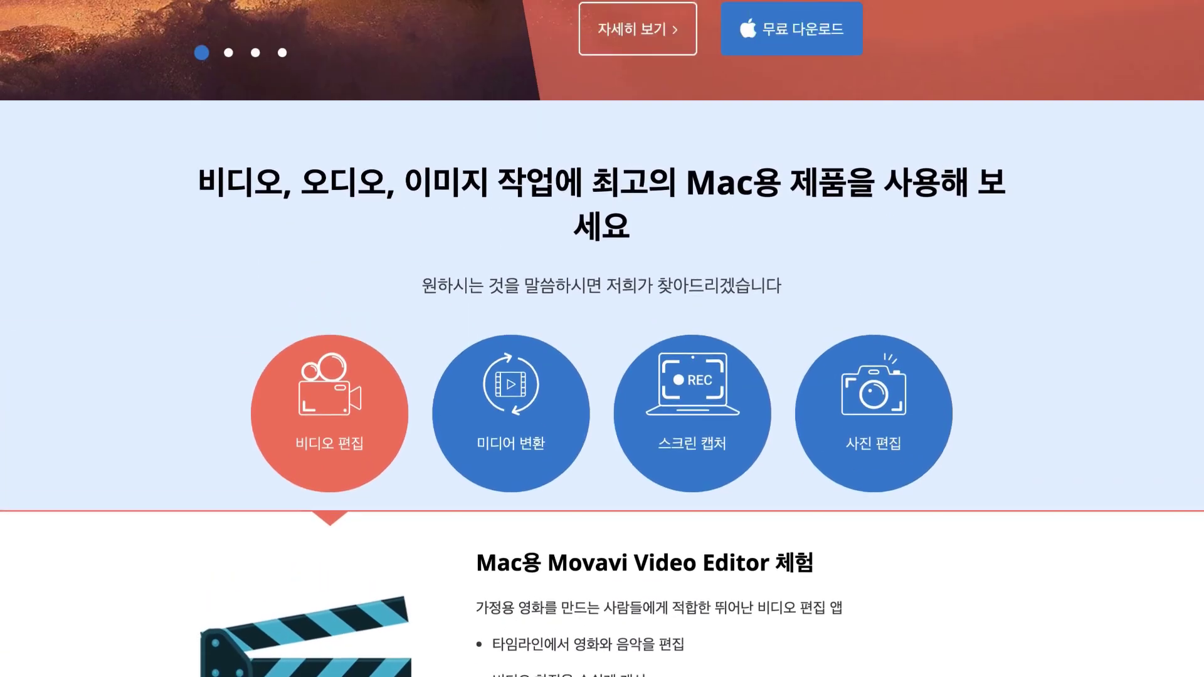
pyautogui.scroll(3, 602, 339)
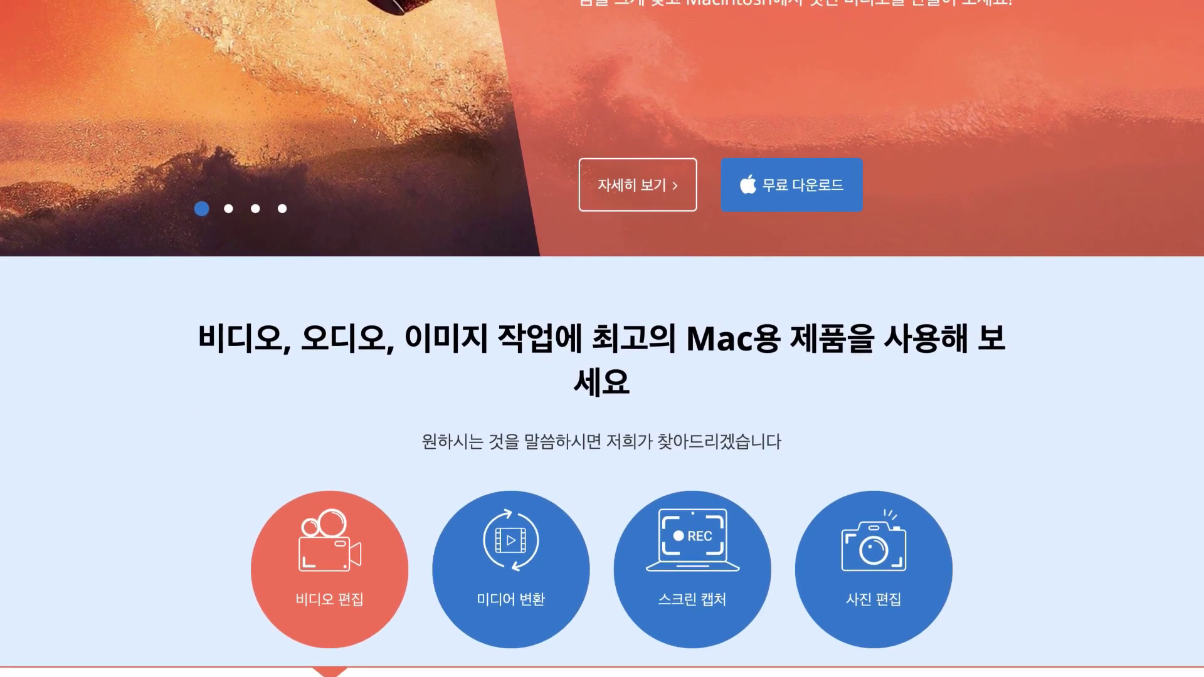
pyautogui.scroll(-6, 602, 339)
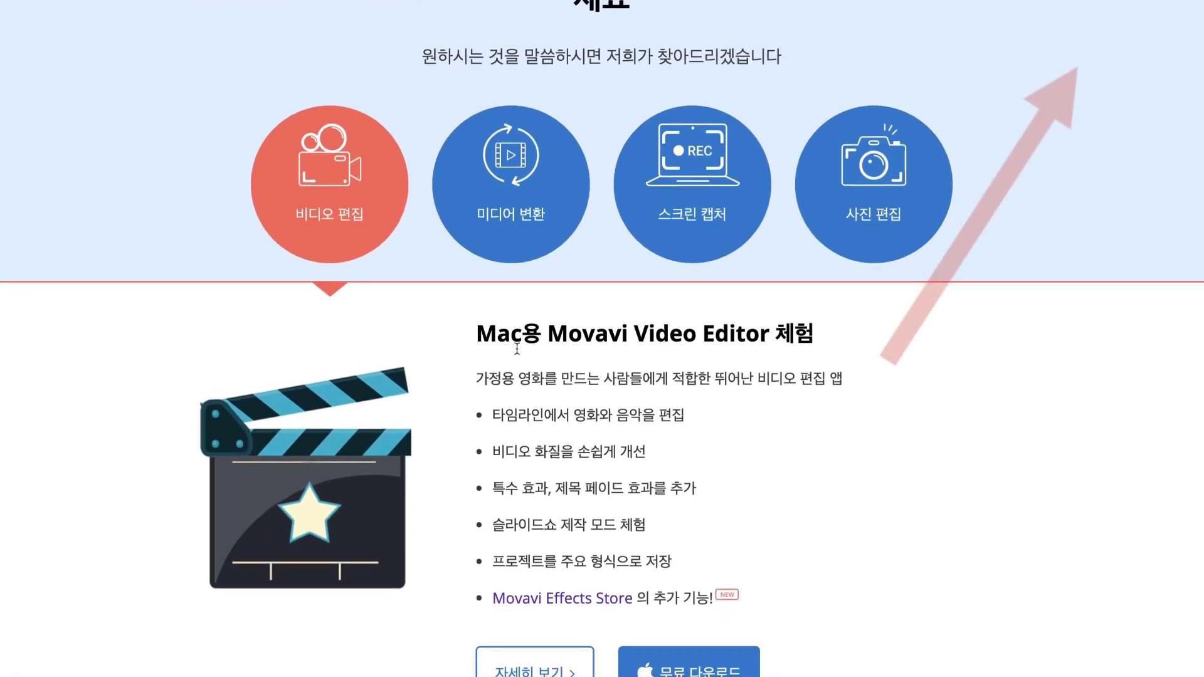
pyautogui.scroll(-2, 975, 581)
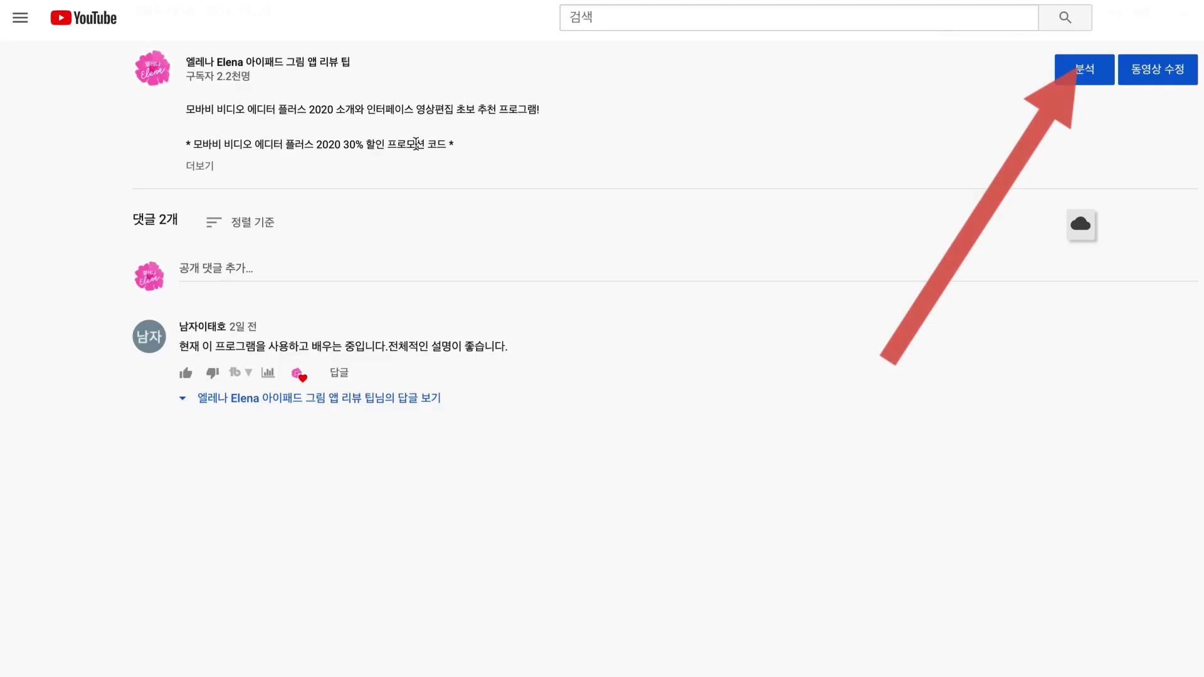
# - Expand the full description of the YouTube video about Movavi Video Editor Plus 2020 to read its trial and promotion details
pyautogui.click(197, 167)
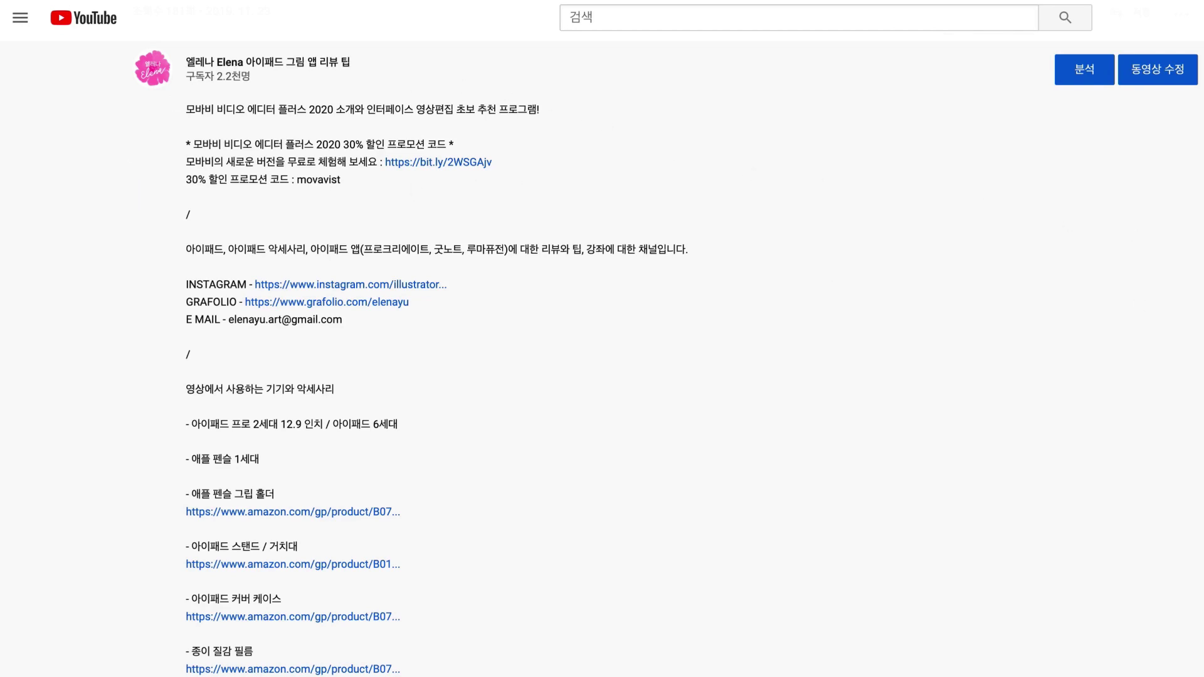
pyautogui.scroll(1, 666, 361)
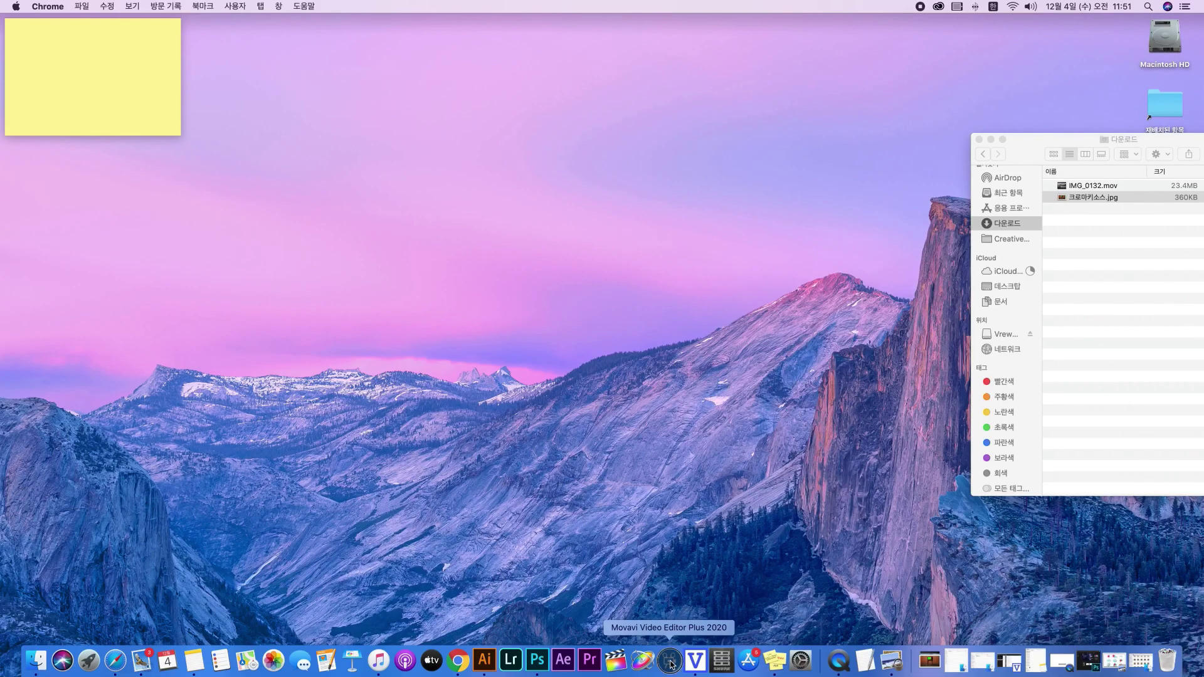
# - Launch Movavi Video Editor Plus 2020 and import 크로마키소스.jpg and IMG_0132.mov from the downloads folder
pyautogui.click(670, 662)
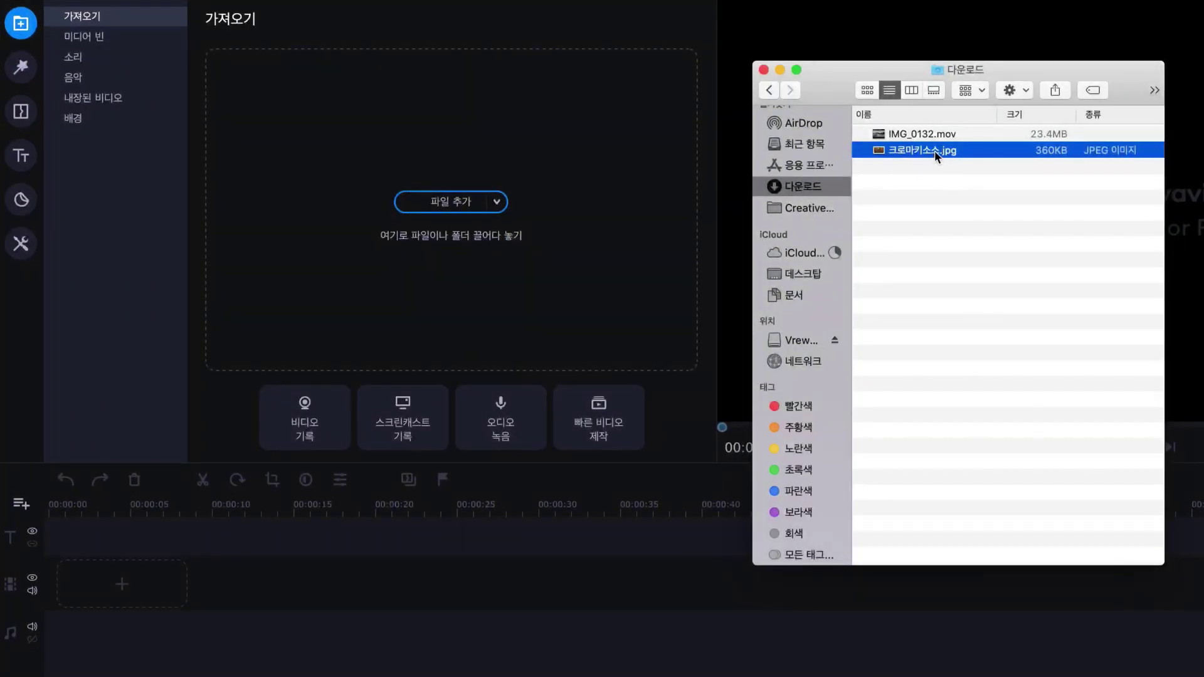
pyautogui.click(916, 152)
pyautogui.moveTo(916, 152); pyautogui.dragTo(332, 137)
pyautogui.moveTo(946, 137); pyautogui.dragTo(549, 81)
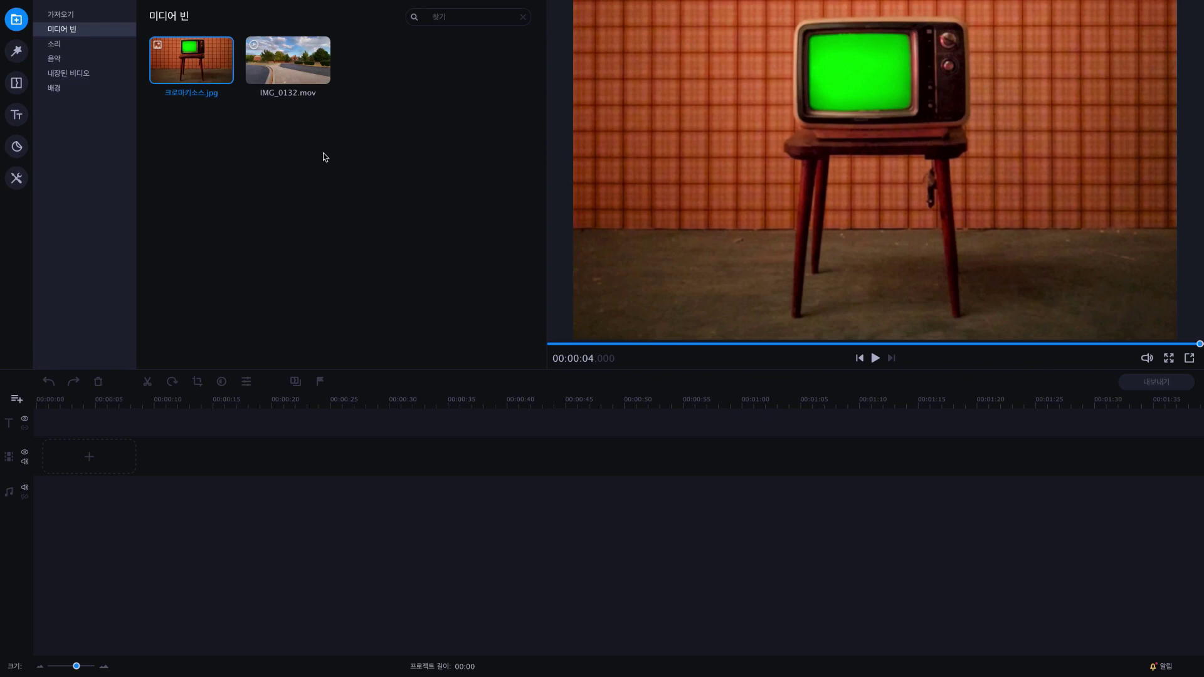
# - Place the built-in 구름 (clouds) video at the start of the main video track
pyautogui.click(16, 19)
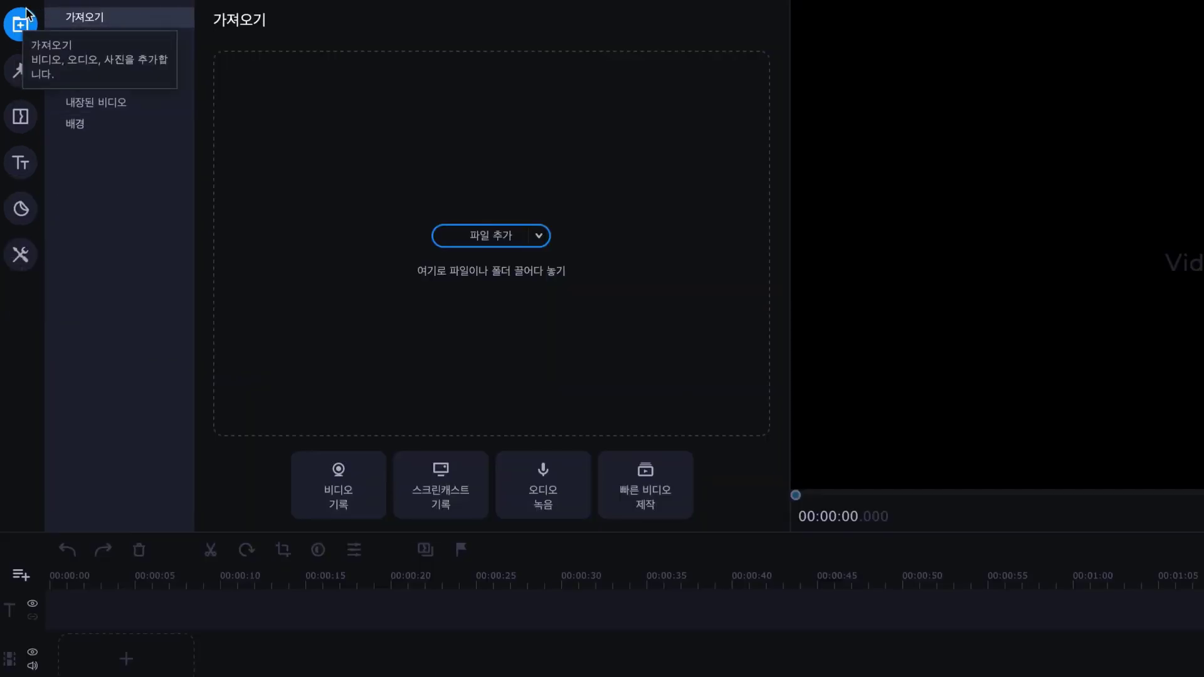
pyautogui.click(89, 104)
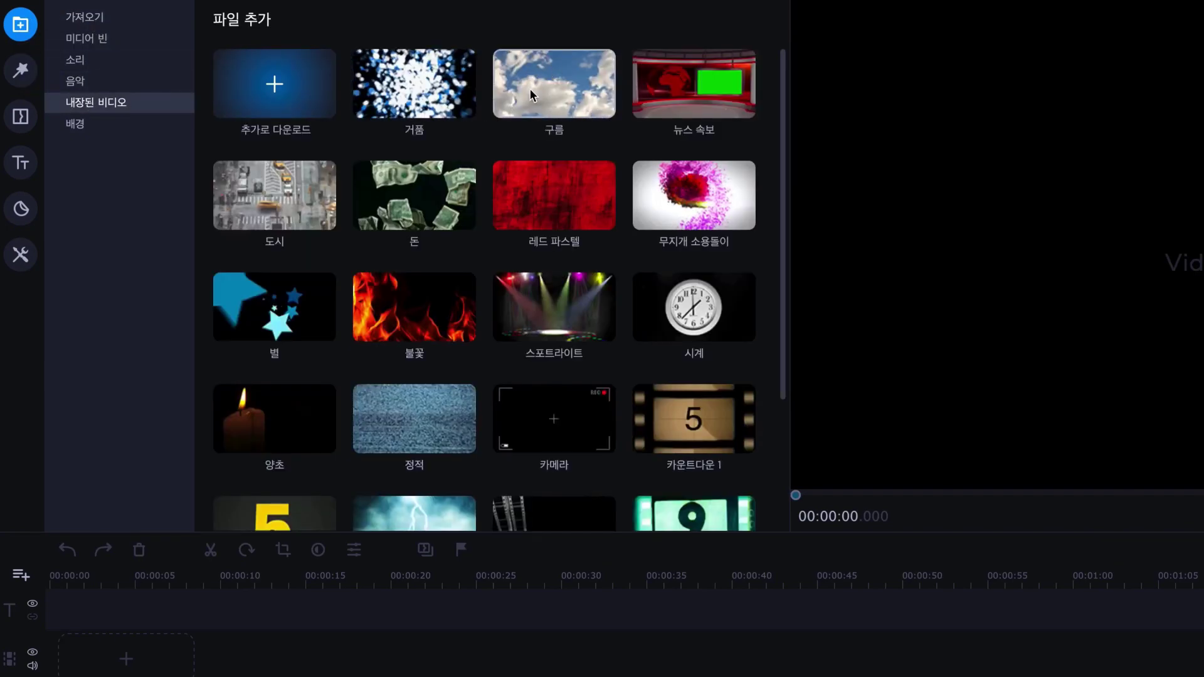
pyautogui.click(581, 100)
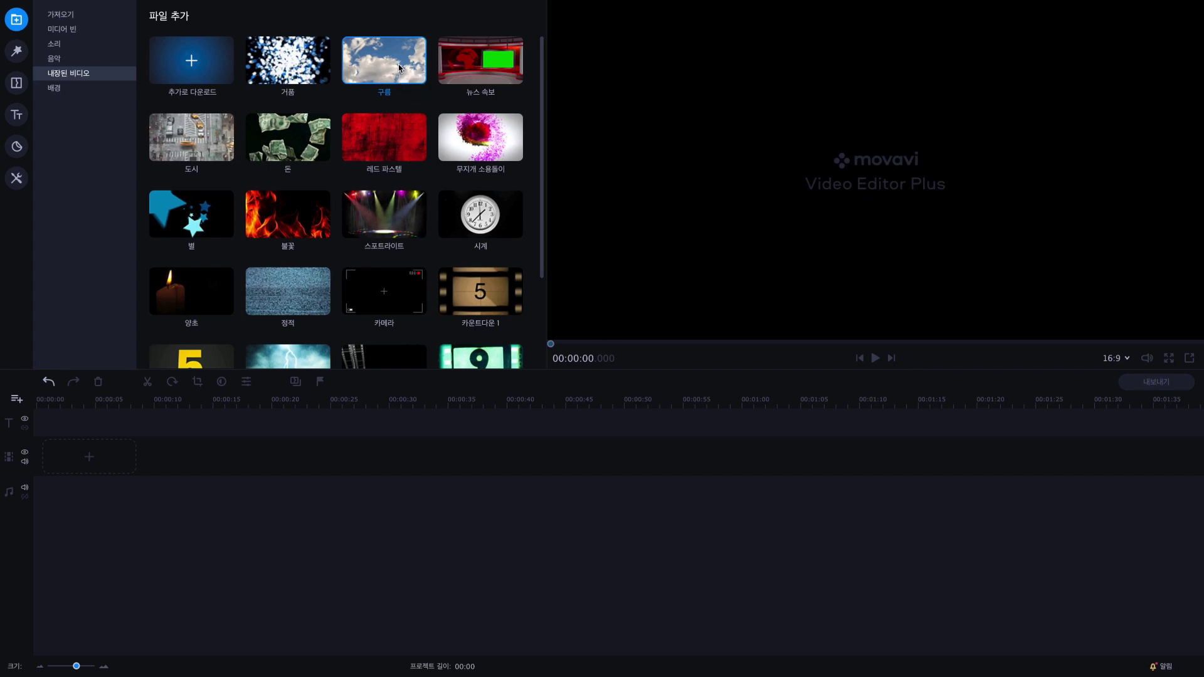
pyautogui.moveTo(397, 67); pyautogui.dragTo(56, 443)
# - Add another video track and place 크로마키소스.jpg on it above the clouds, extended to the end of the cloud clip
pyautogui.click(17, 399)
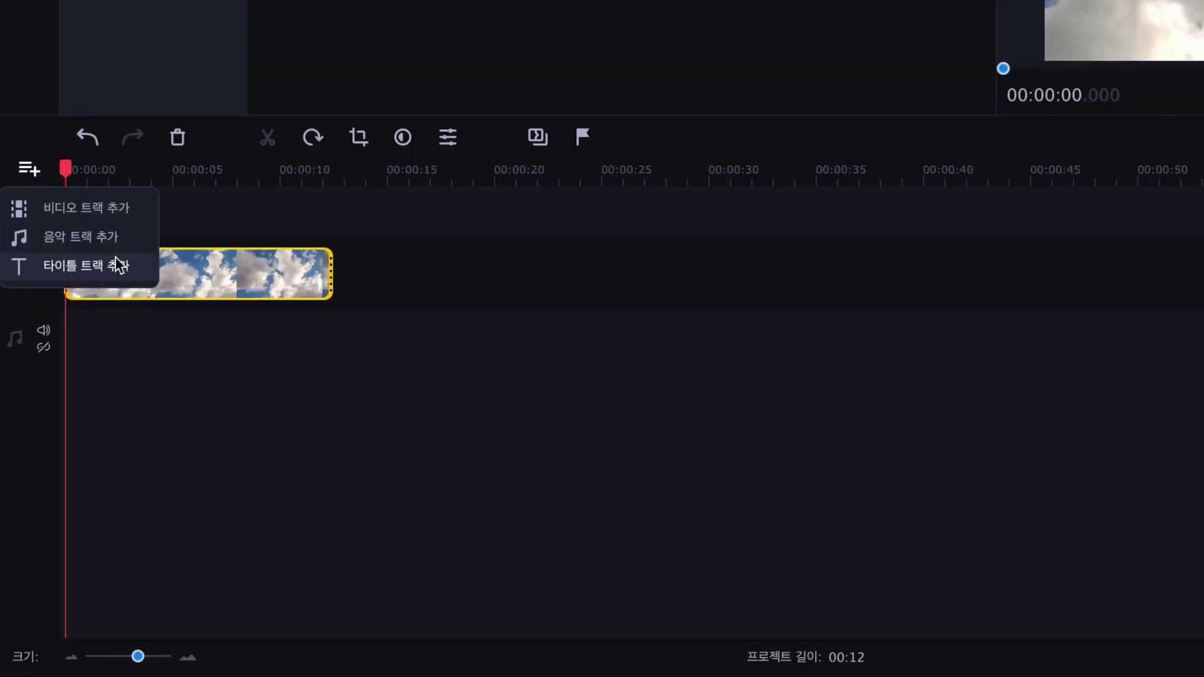
pyautogui.click(138, 212)
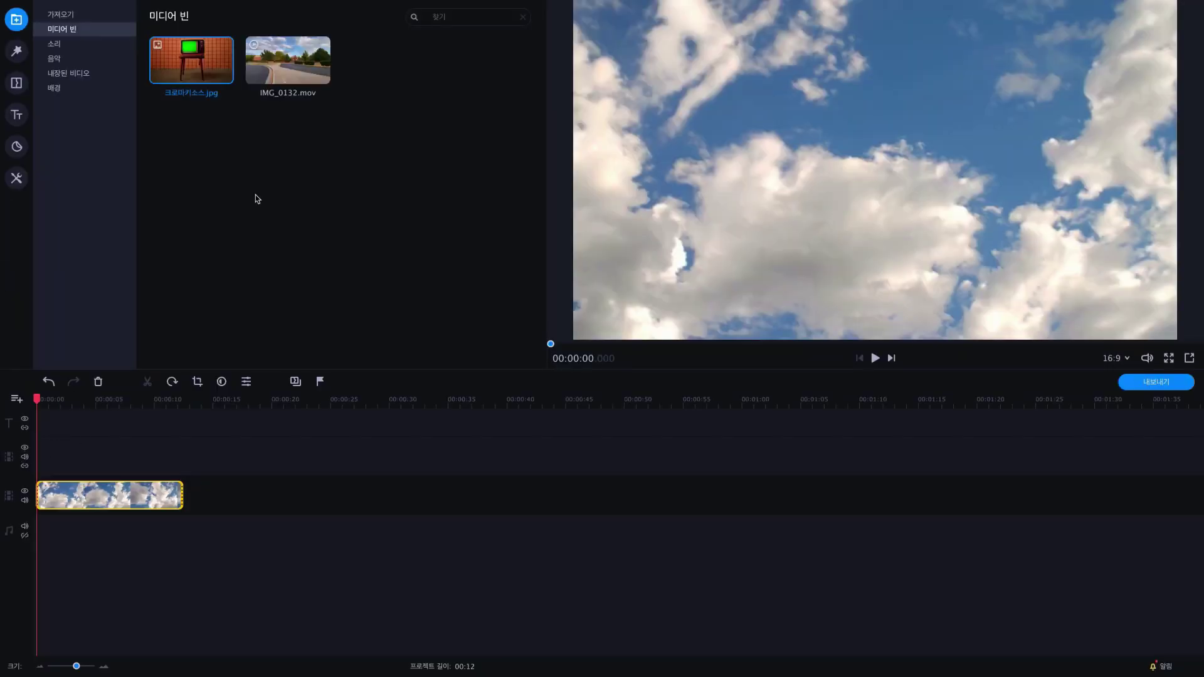
pyautogui.moveTo(191, 60); pyautogui.dragTo(179, 461)
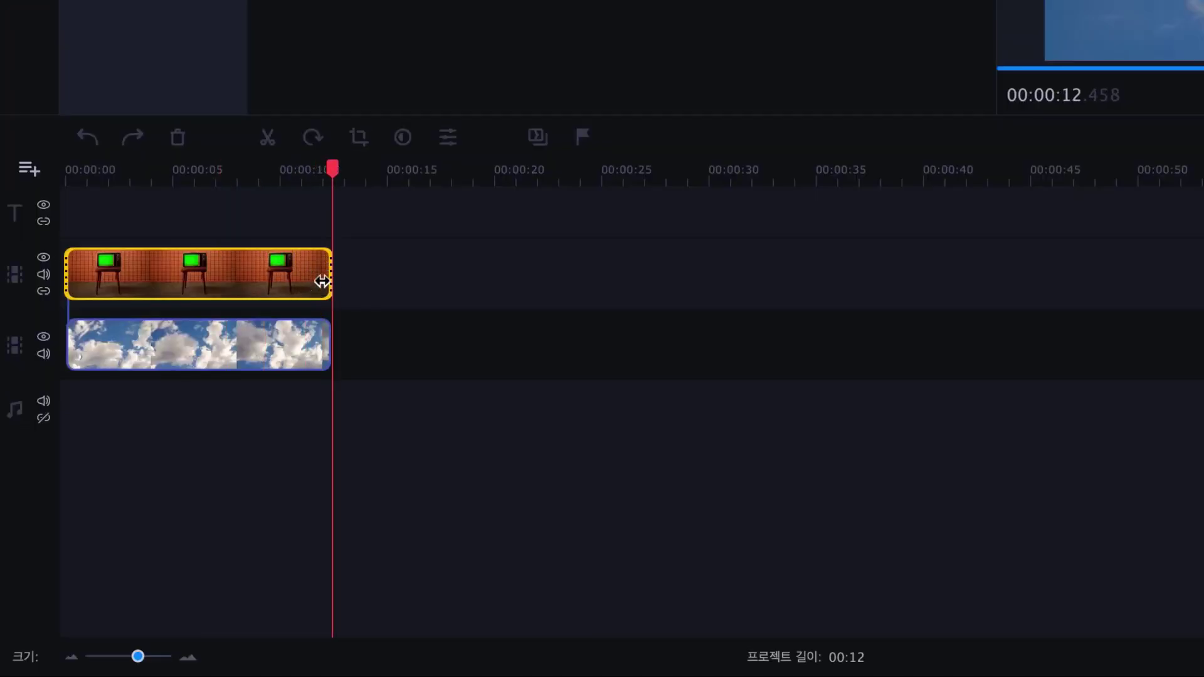
pyautogui.moveTo(322, 281); pyautogui.dragTo(322, 282)
pyautogui.click(330, 170)
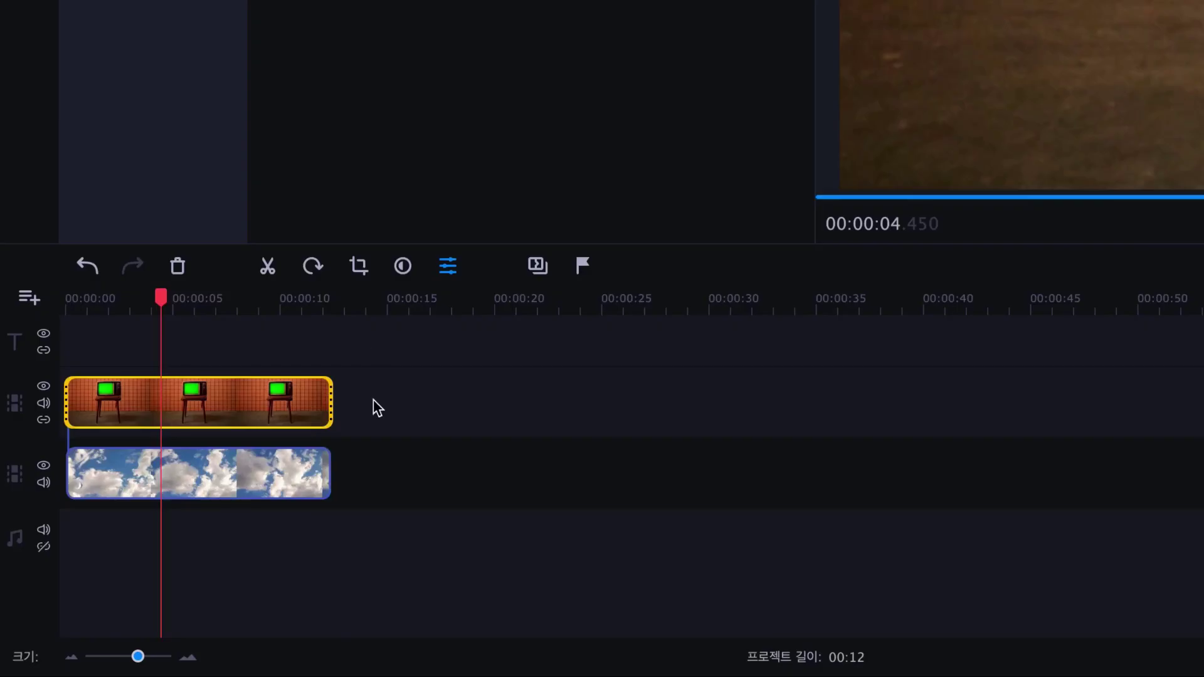
# - Apply Chroma Key to the TV clip's green screen with tolerance 90, noise 0, edges 0 and opacity 99, and preview the result
pyautogui.click(245, 396)
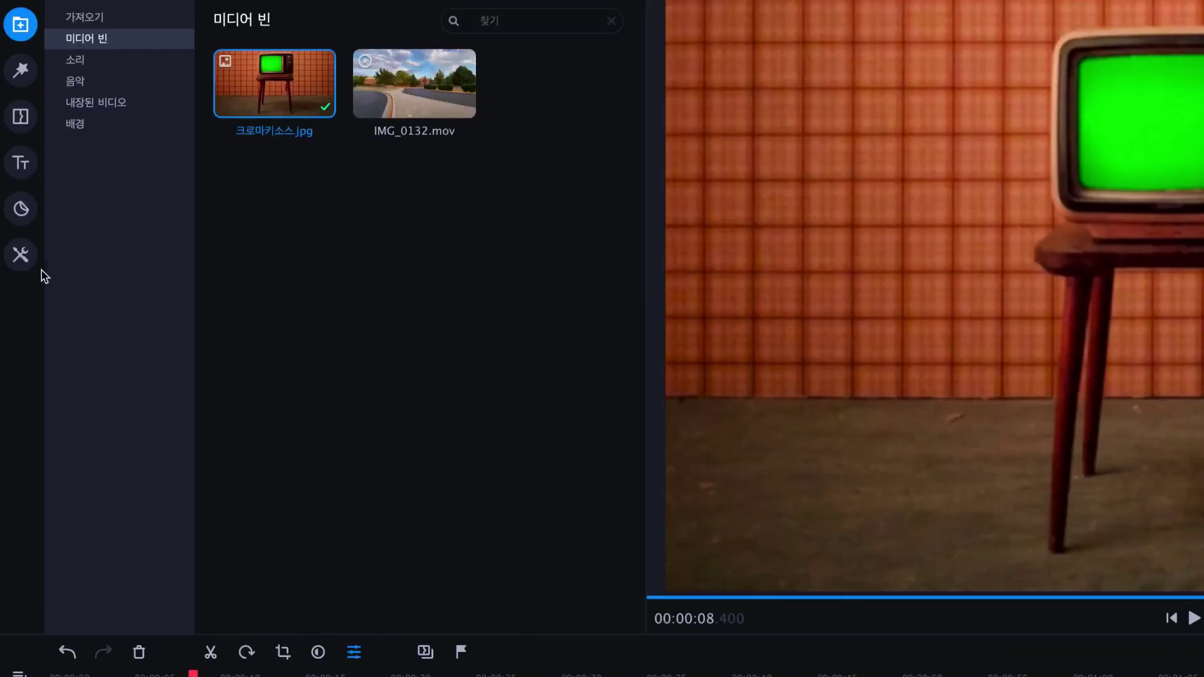
pyautogui.click(20, 254)
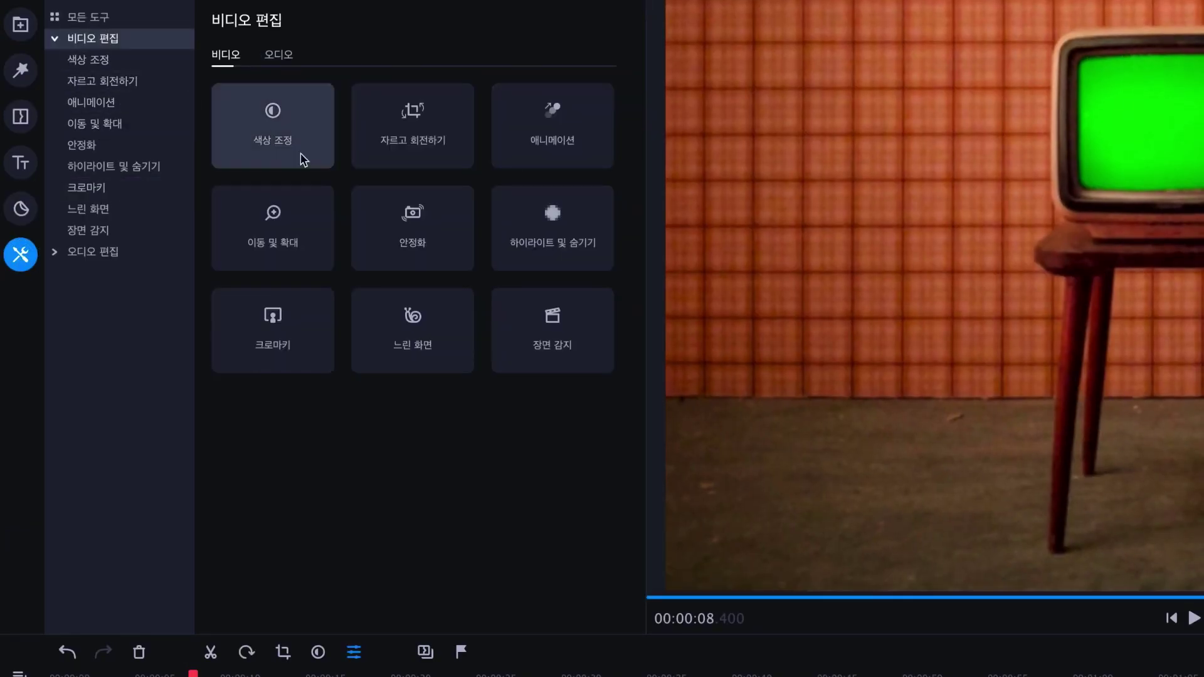
pyautogui.click(317, 325)
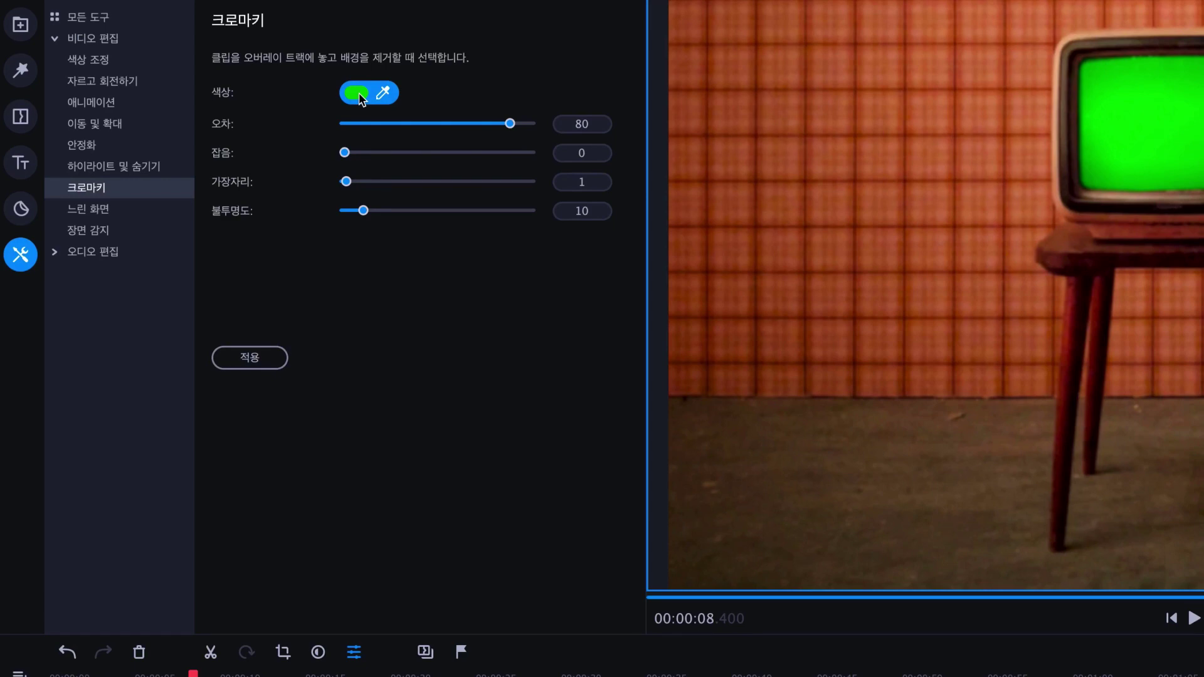
pyautogui.moveTo(364, 216); pyautogui.dragTo(549, 212)
pyautogui.moveTo(345, 182); pyautogui.dragTo(342, 152)
pyautogui.moveTo(510, 123)
pyautogui.mouseDown()
pyautogui.moveTo(481, 126)
pyautogui.moveTo(530, 125)
pyautogui.mouseUp()
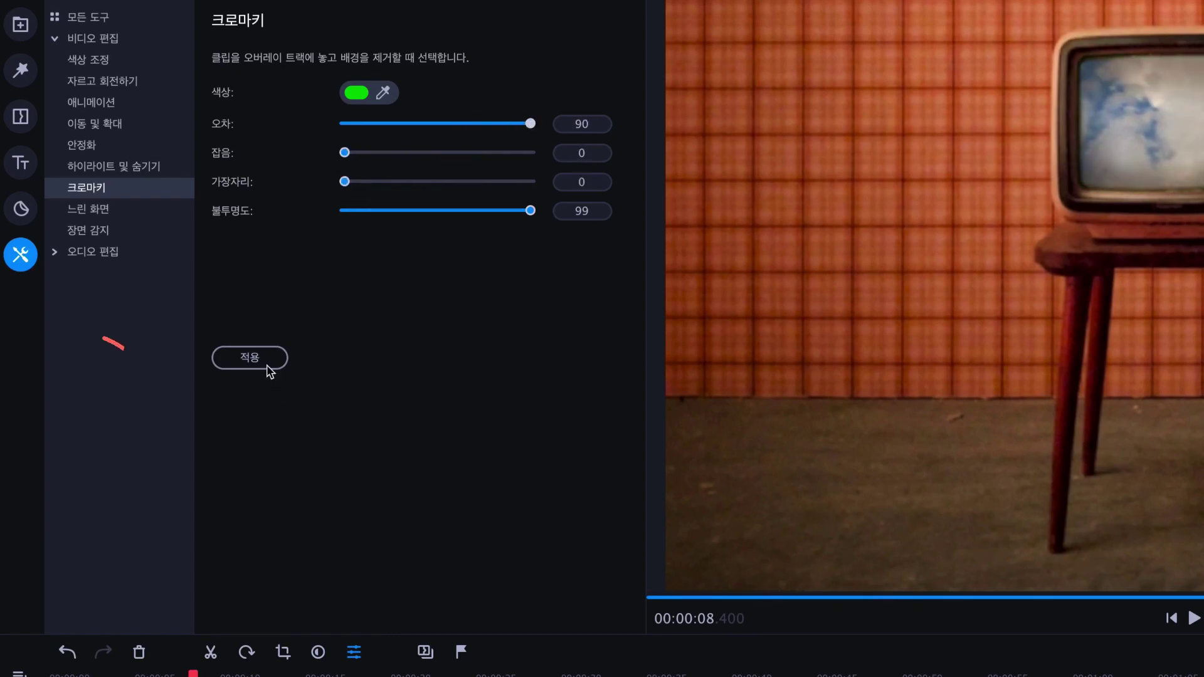
pyautogui.click(249, 358)
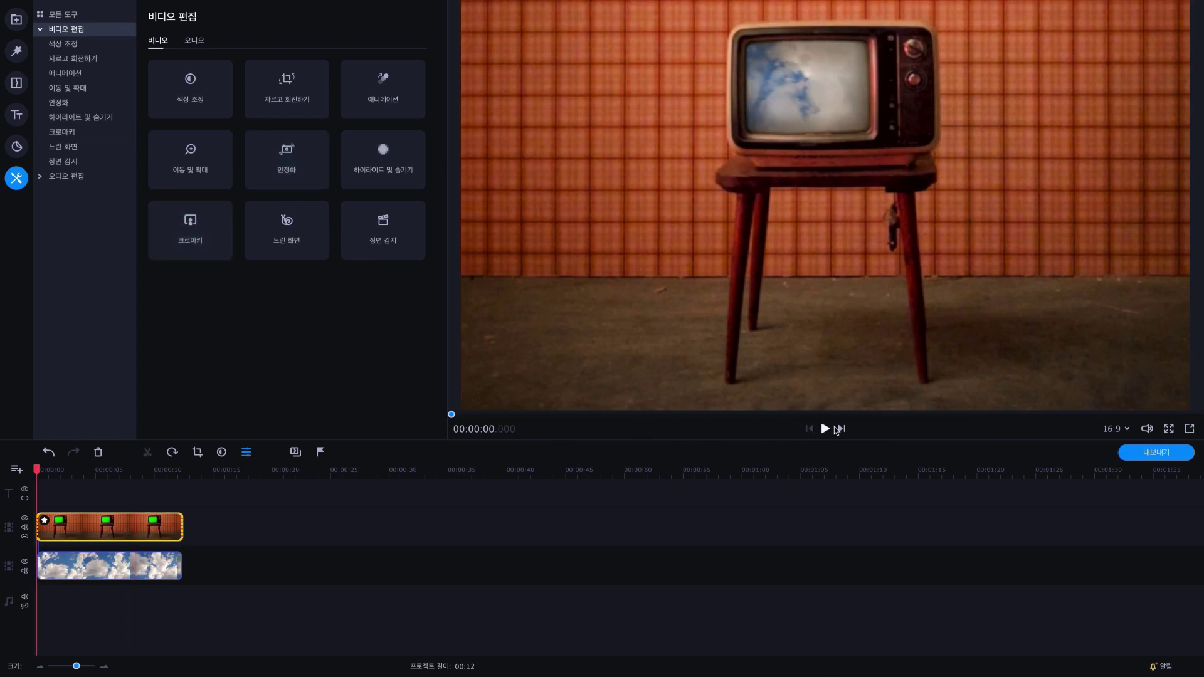
pyautogui.click(829, 432)
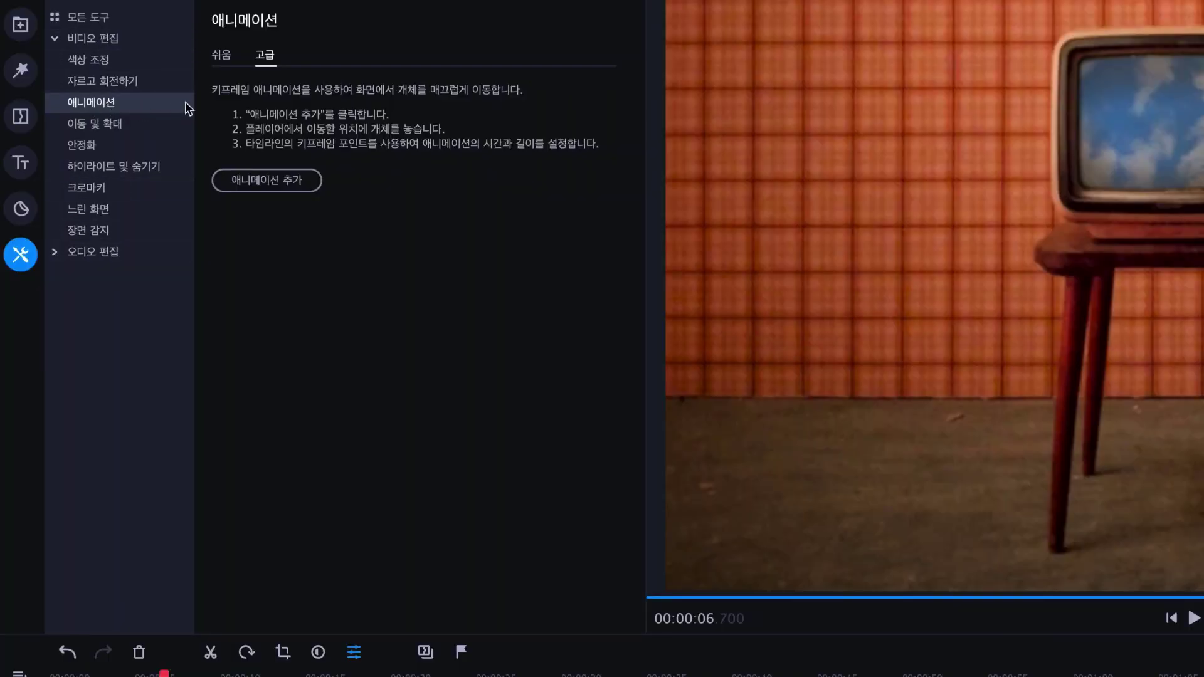
# - Try to animate a zoom on the whole TV clip by adding a keyframe animation and cropping it to the green screen
pyautogui.click(266, 183)
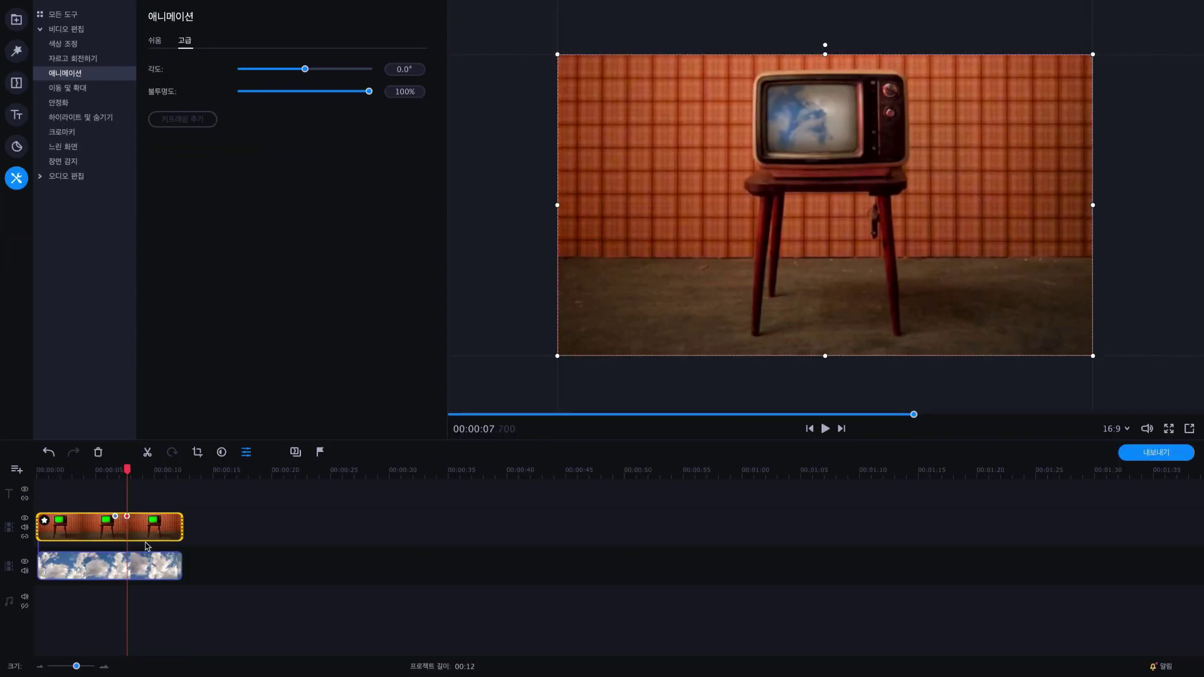
pyautogui.click(197, 452)
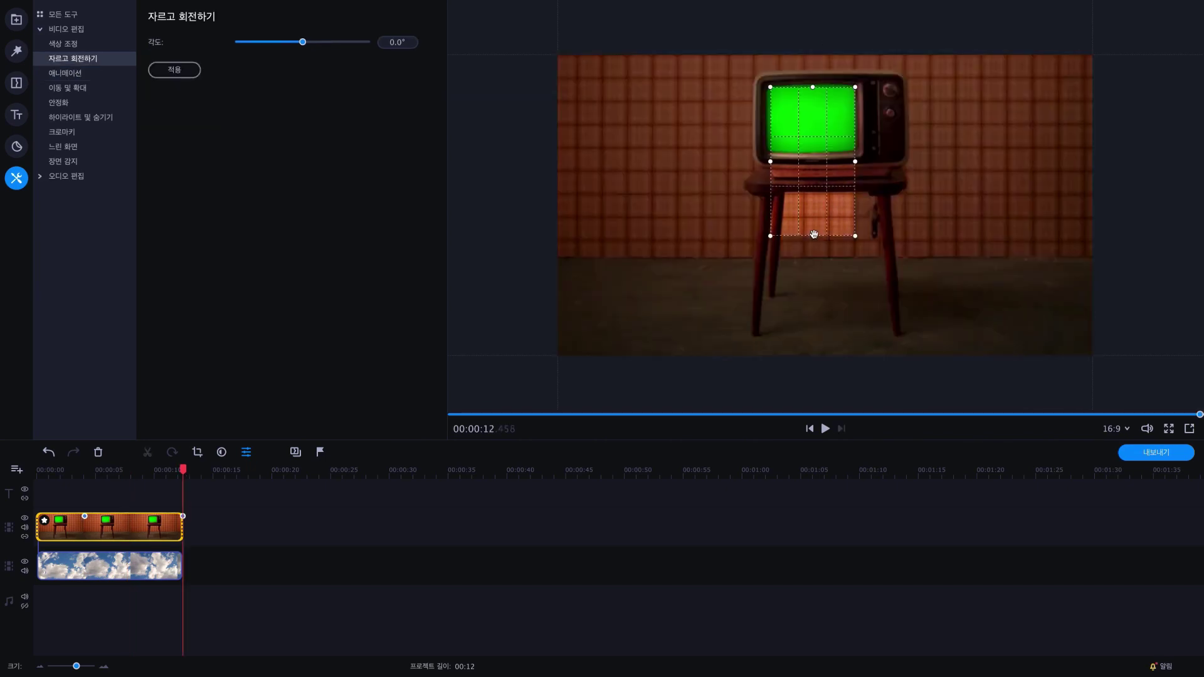
pyautogui.moveTo(813, 245); pyautogui.dragTo(809, 151)
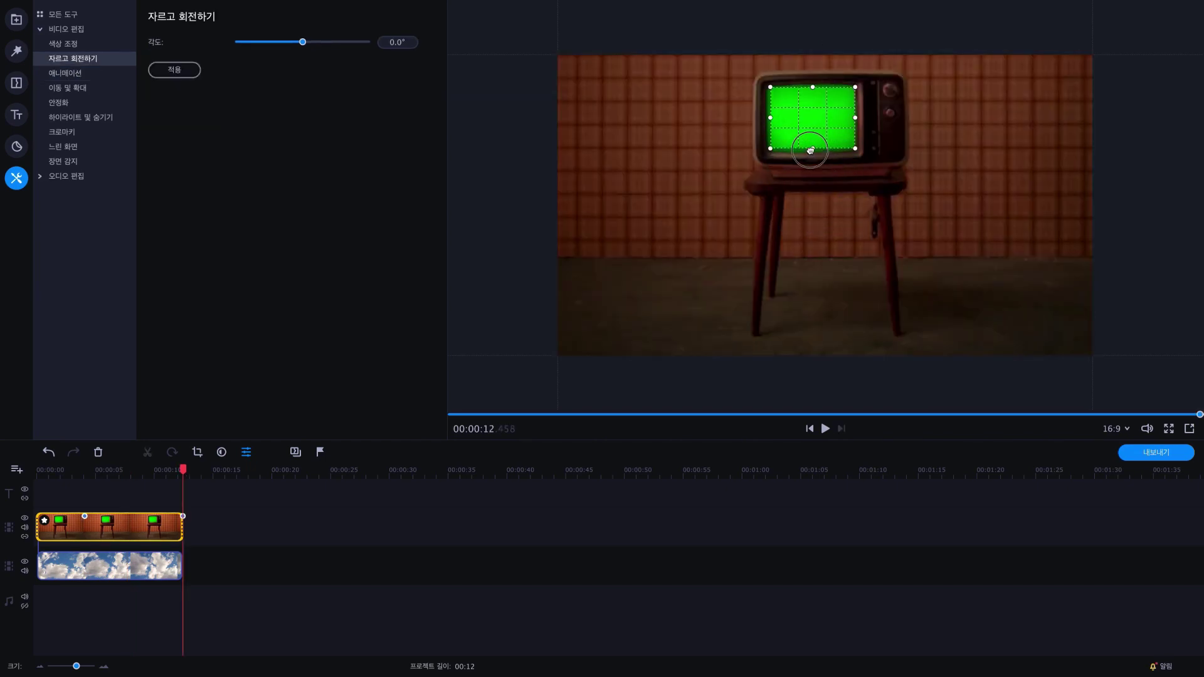
pyautogui.click(168, 71)
# - Split the TV clip on the overlay track at 00:00:06.850
pyautogui.click(119, 527)
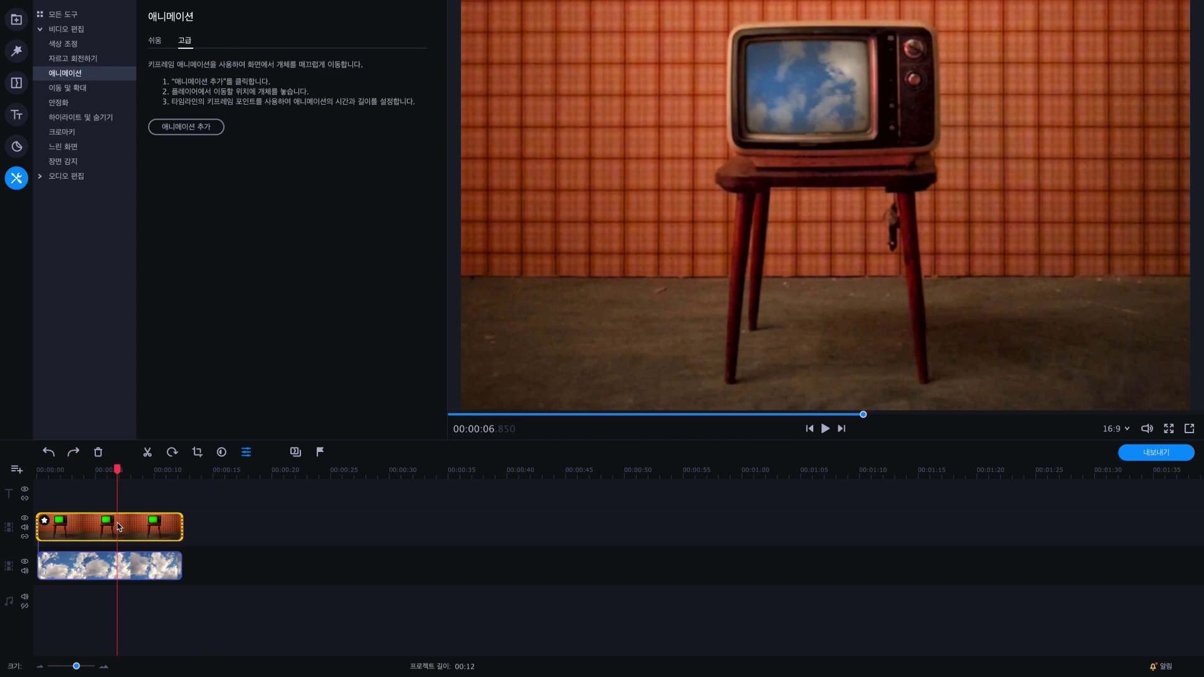
pyautogui.hotkey('ctrl', 'b')
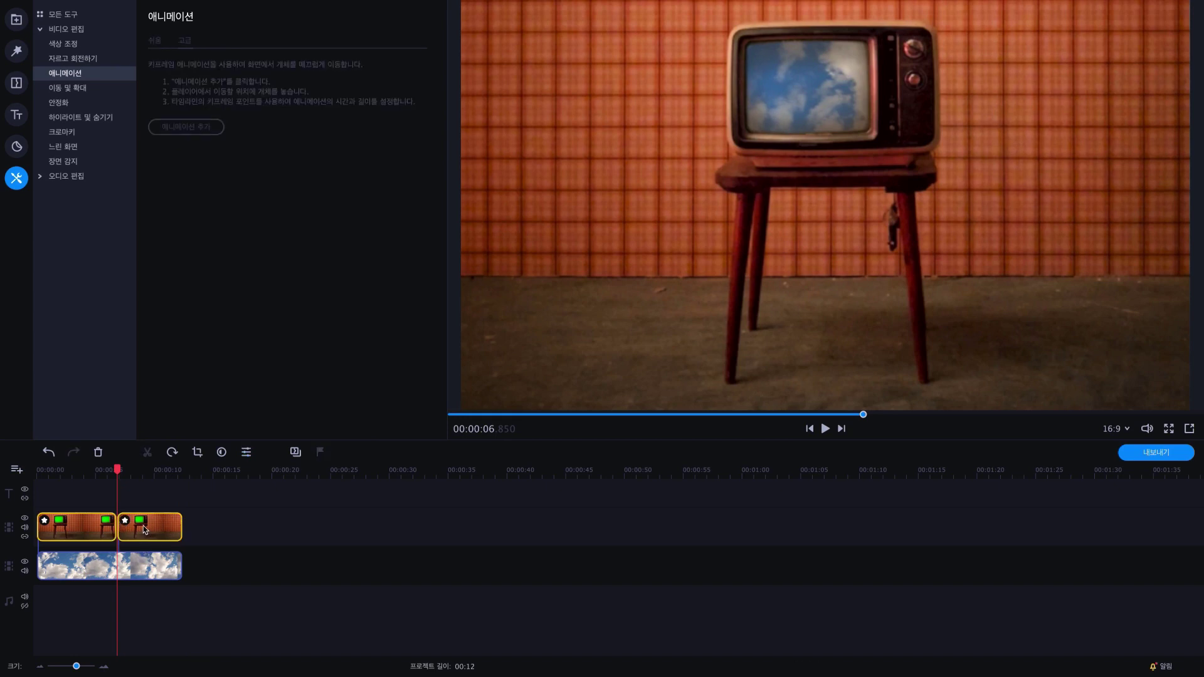
# - Add an advanced keyframe animation to the second TV clip, with its end keyframe at the clip's end
pyautogui.click(145, 530)
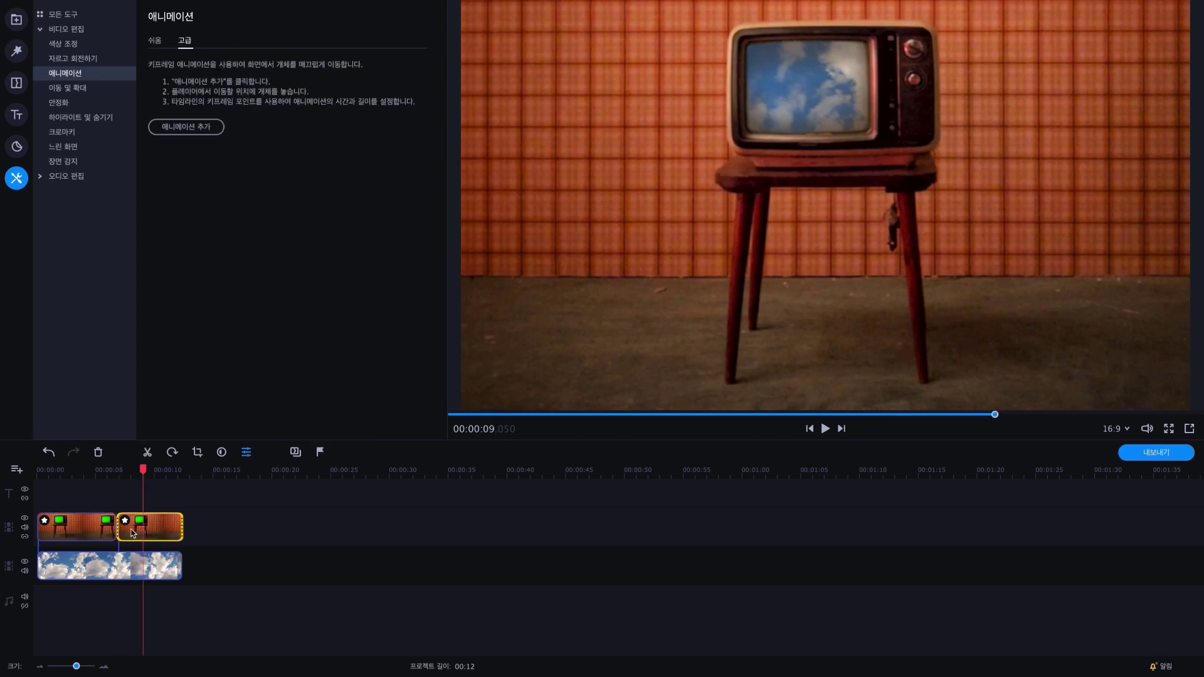
pyautogui.click(202, 127)
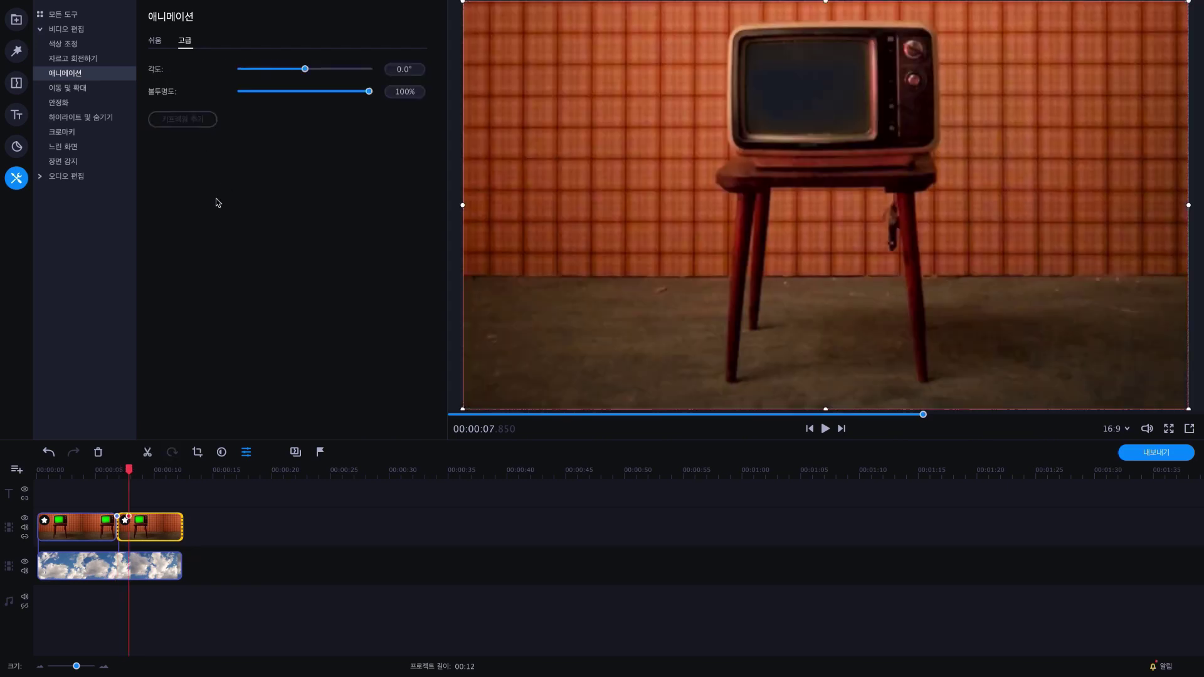
pyautogui.press('space')
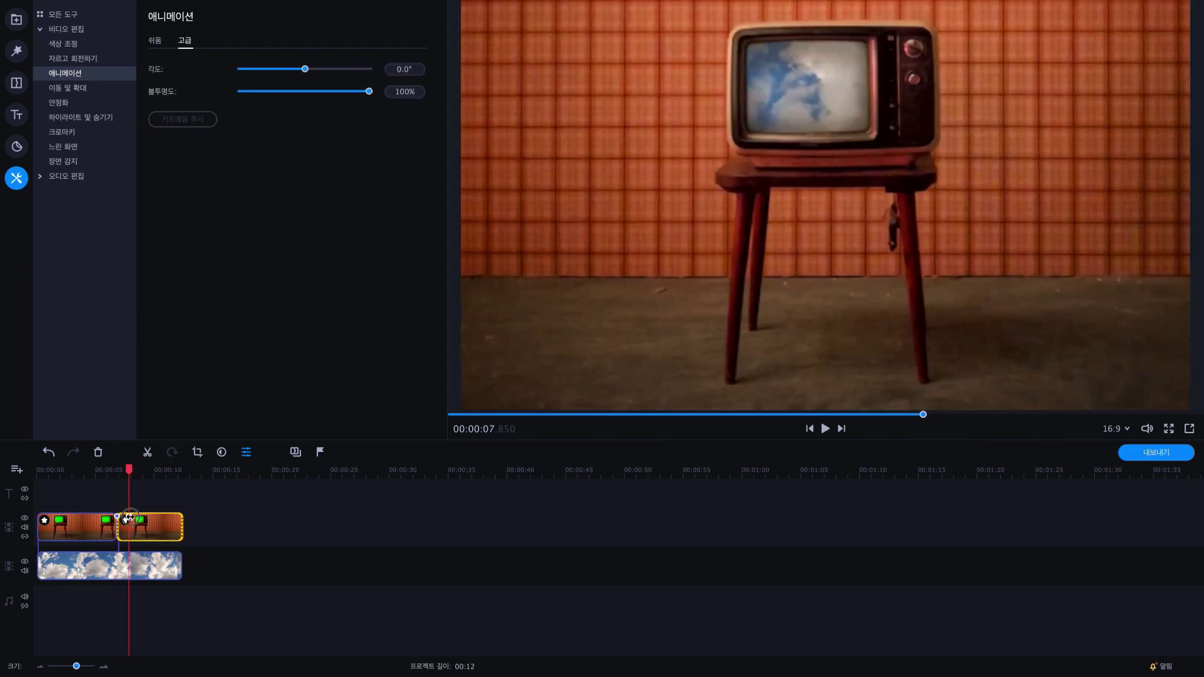
# - Crop the second TV clip to an area inside the green screen at 00:00:12.400 and apply the crop
pyautogui.click(197, 452)
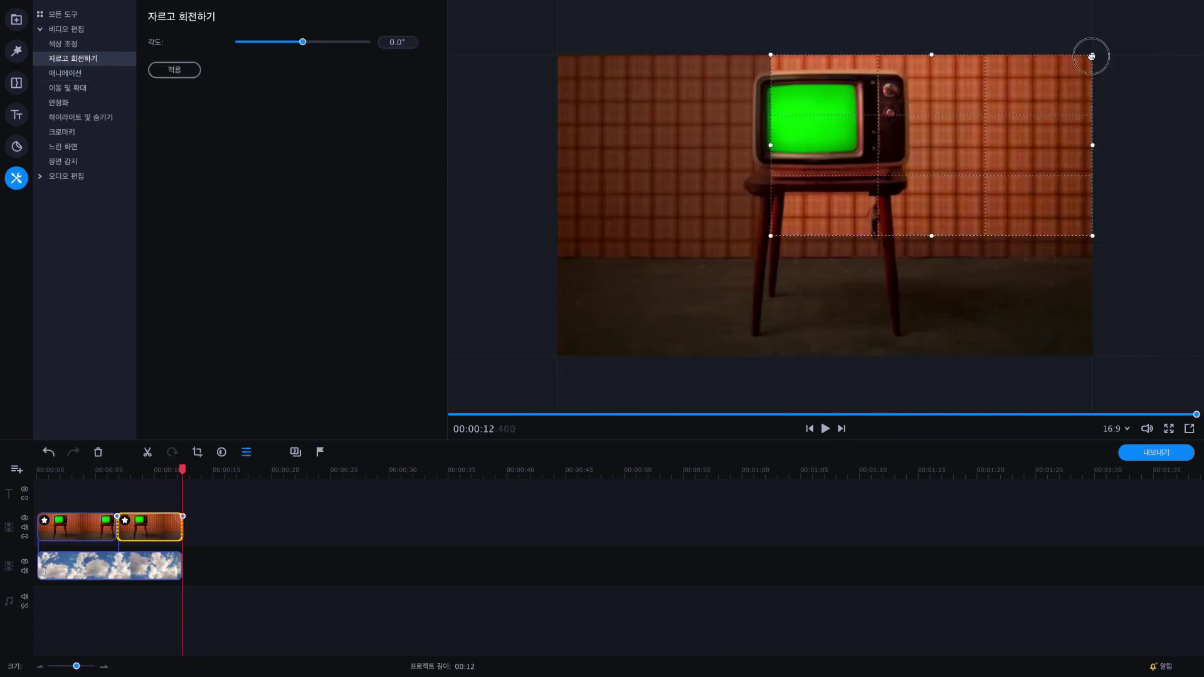
pyautogui.moveTo(1091, 57); pyautogui.dragTo(1006, 57)
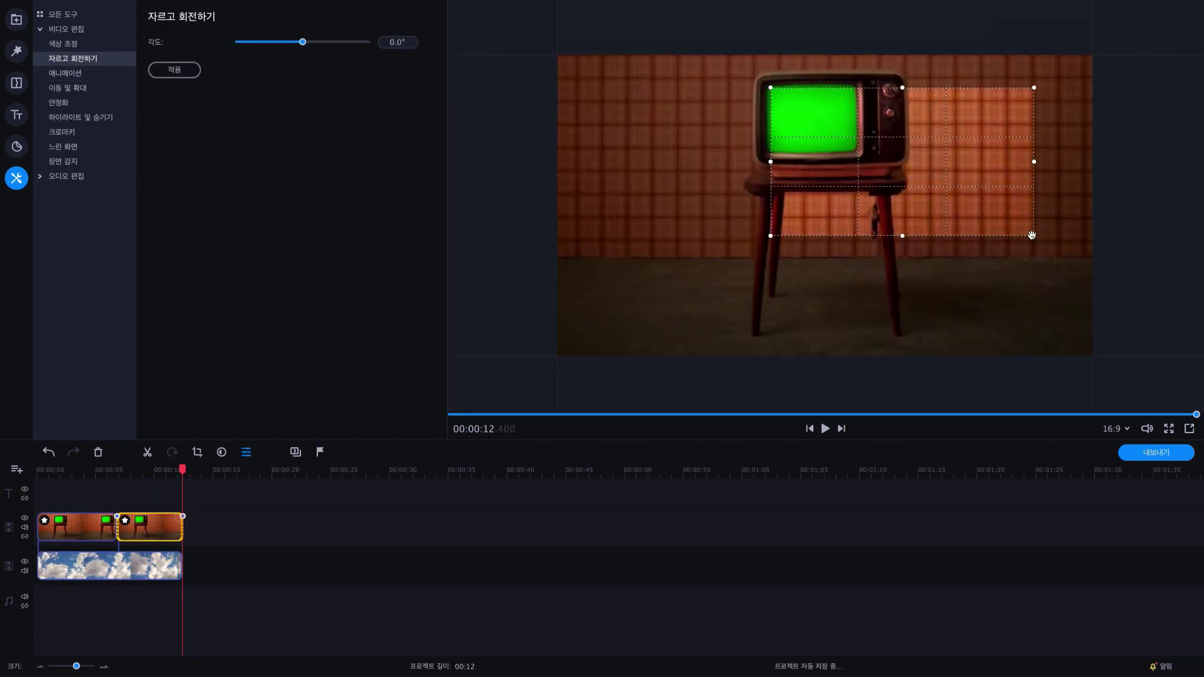
pyautogui.moveTo(1032, 235); pyautogui.dragTo(856, 155)
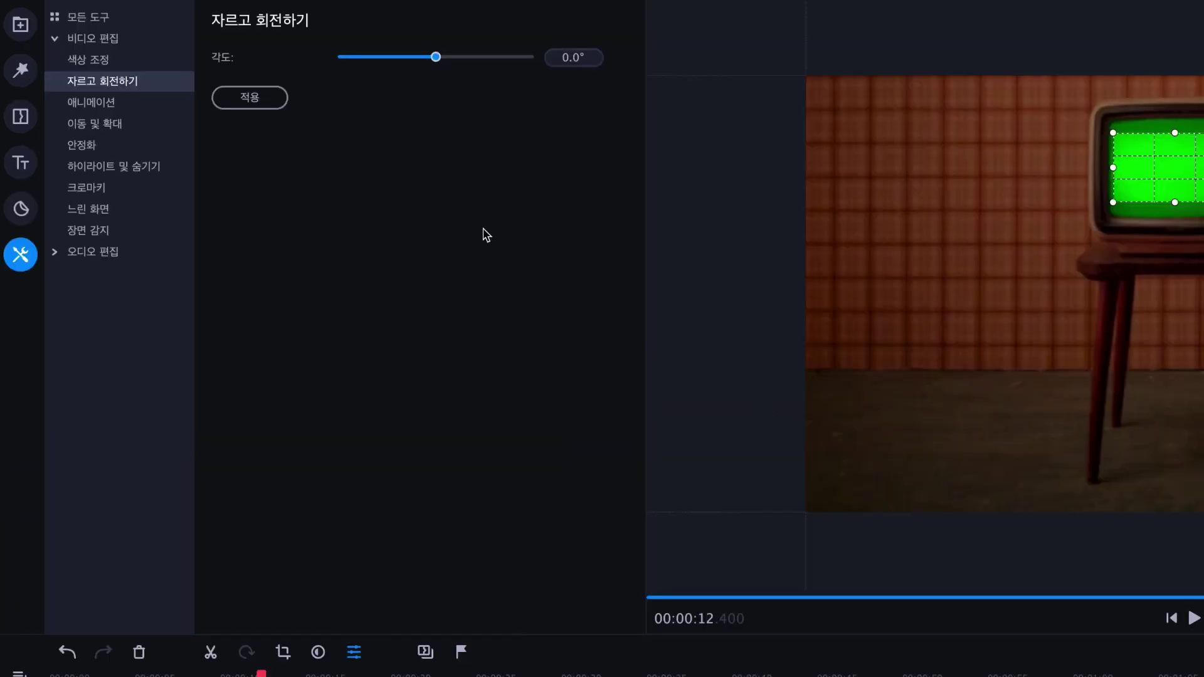
pyautogui.click(250, 97)
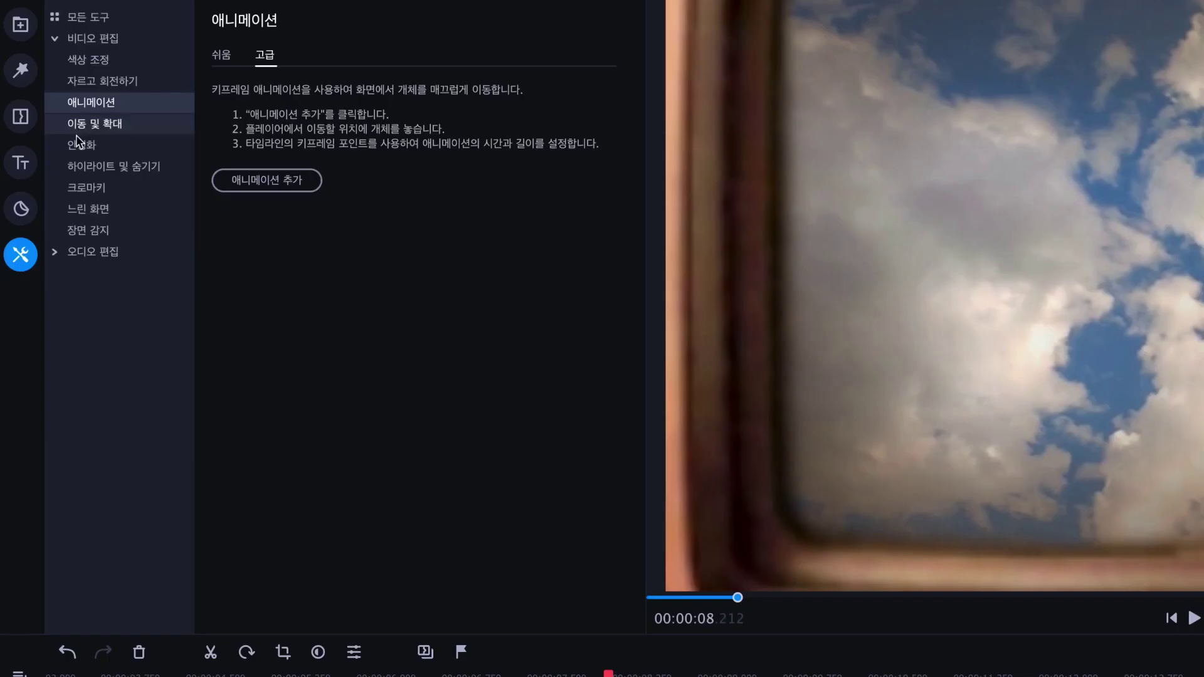
# - Add a keyframe animation to the second cloud clip from its start to 00:00:08.347 and open the end keyframe for editing
pyautogui.click(267, 182)
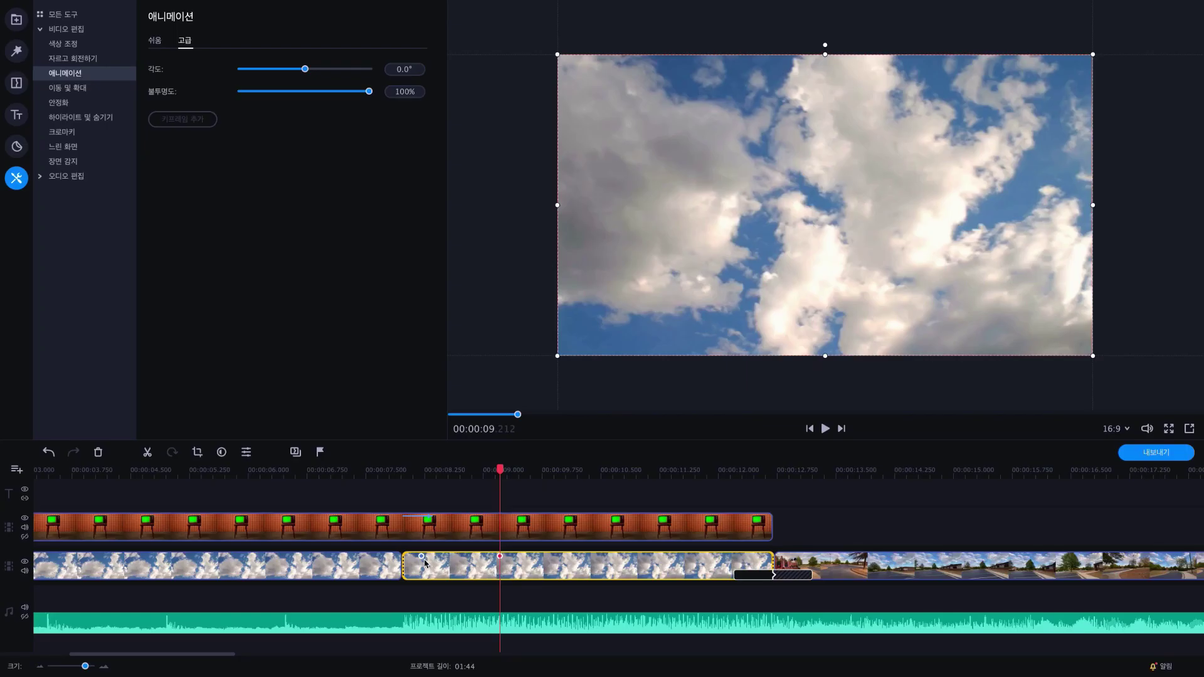
pyautogui.click(421, 557)
pyautogui.click(403, 558)
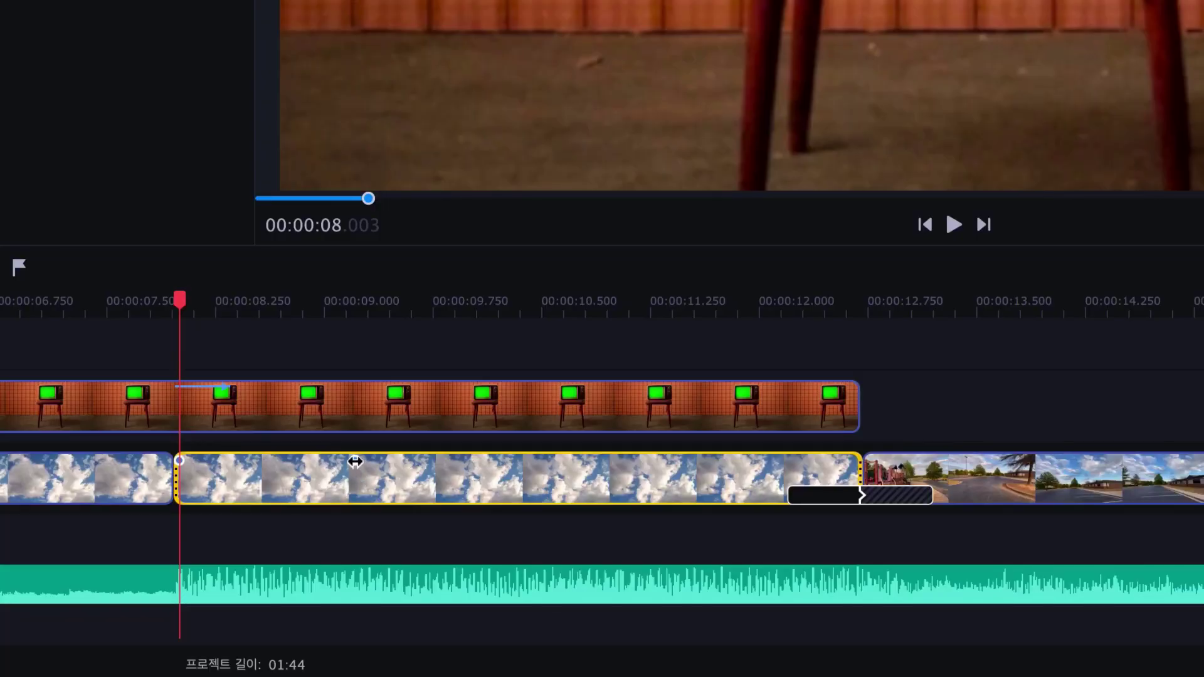
pyautogui.click(221, 461)
pyautogui.rightClick(223, 463)
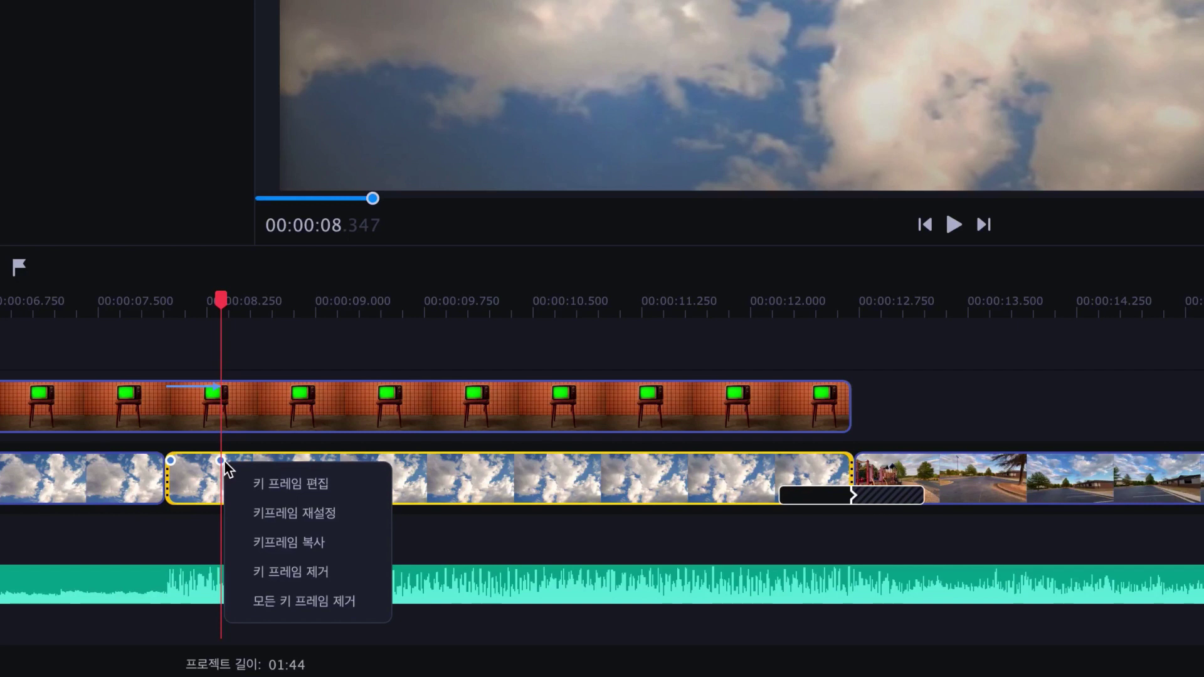
pyautogui.click(266, 479)
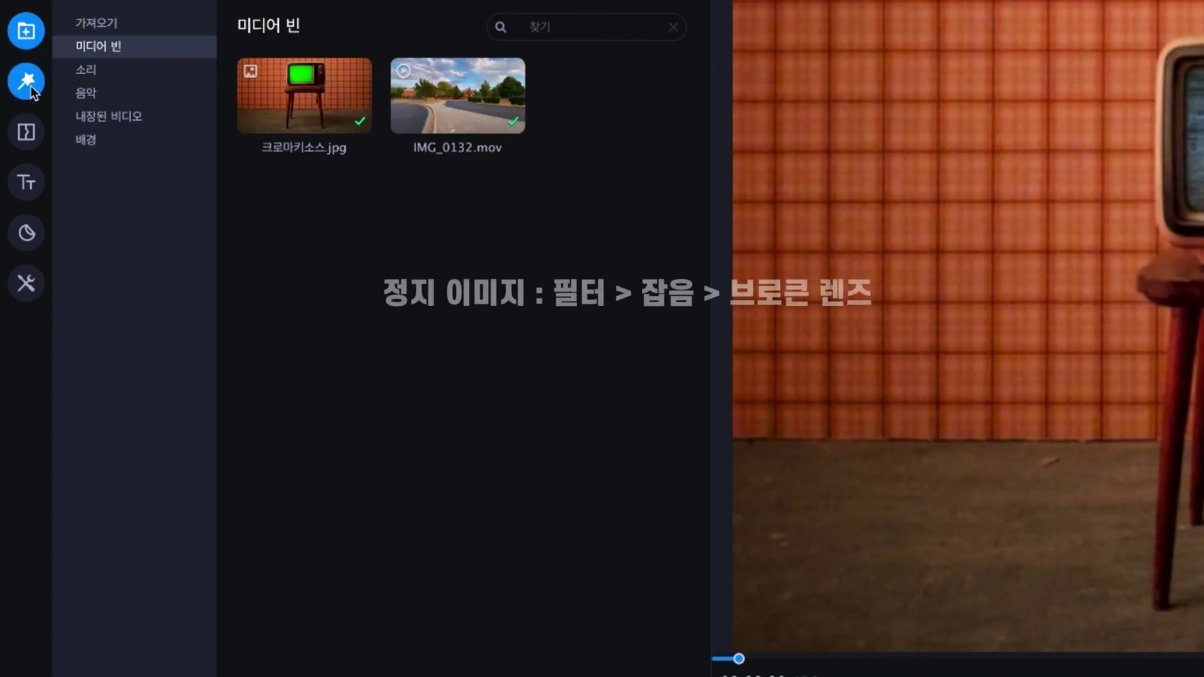
# - Apply the 브로큰 렌즈 noise filter to the first TV clip and play the result
pyautogui.click(31, 89)
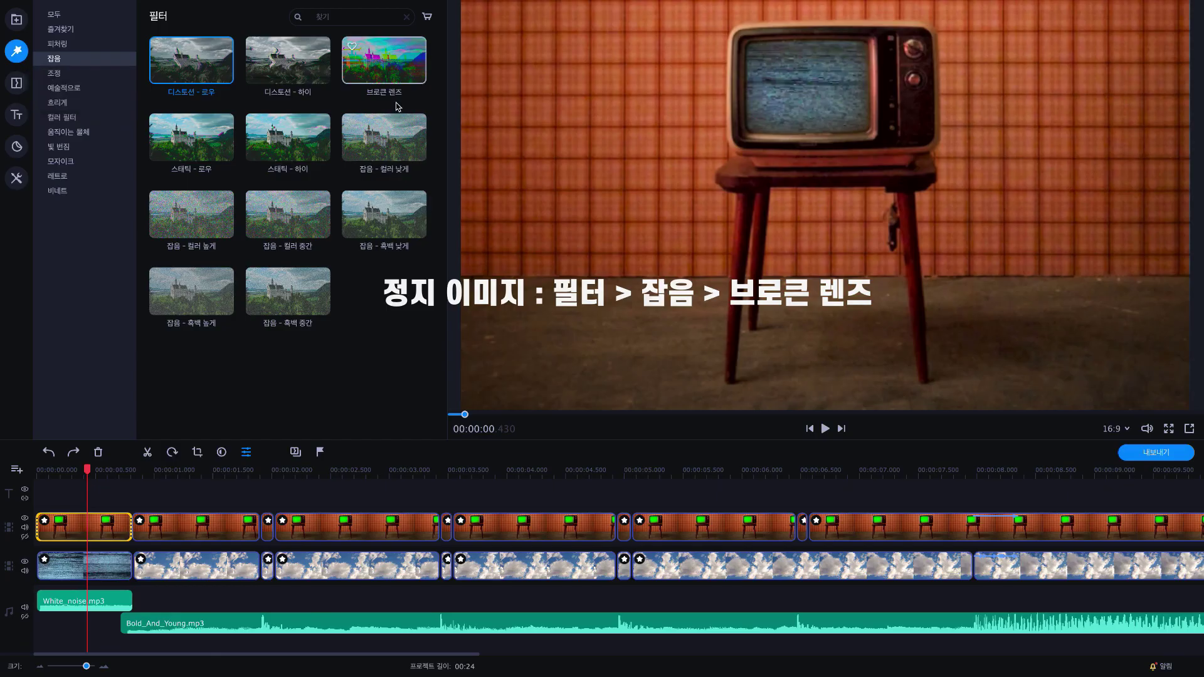
pyautogui.moveTo(384, 63); pyautogui.dragTo(67, 514)
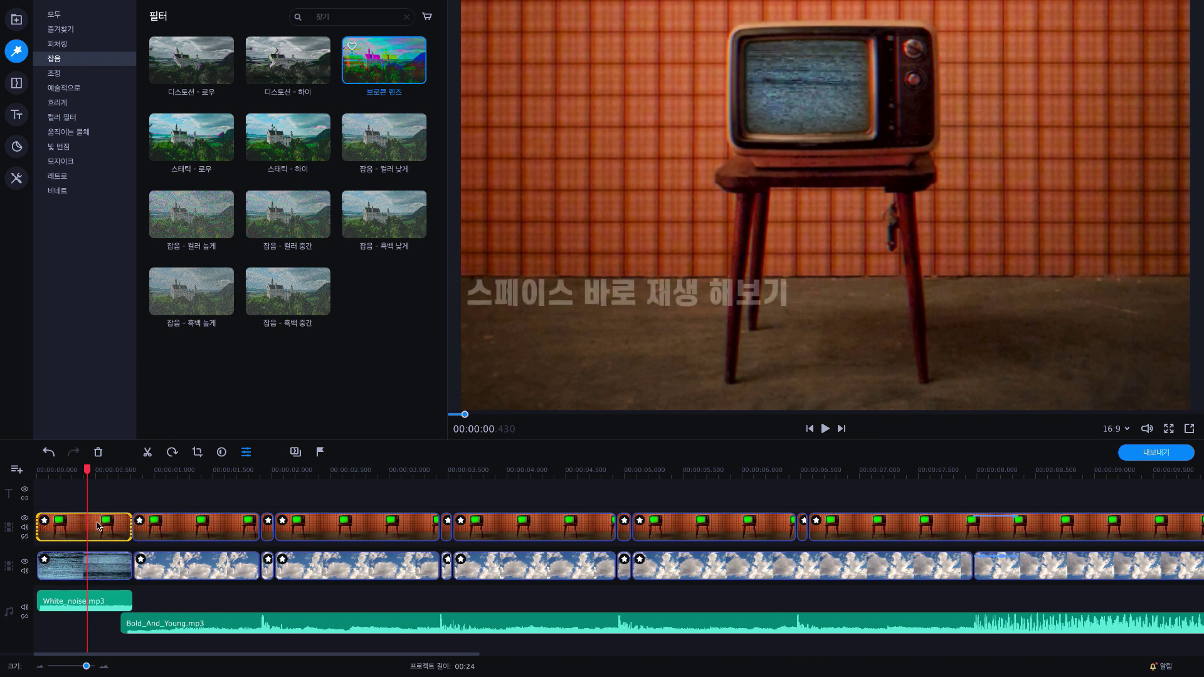
pyautogui.click(53, 471)
pyautogui.press('space')
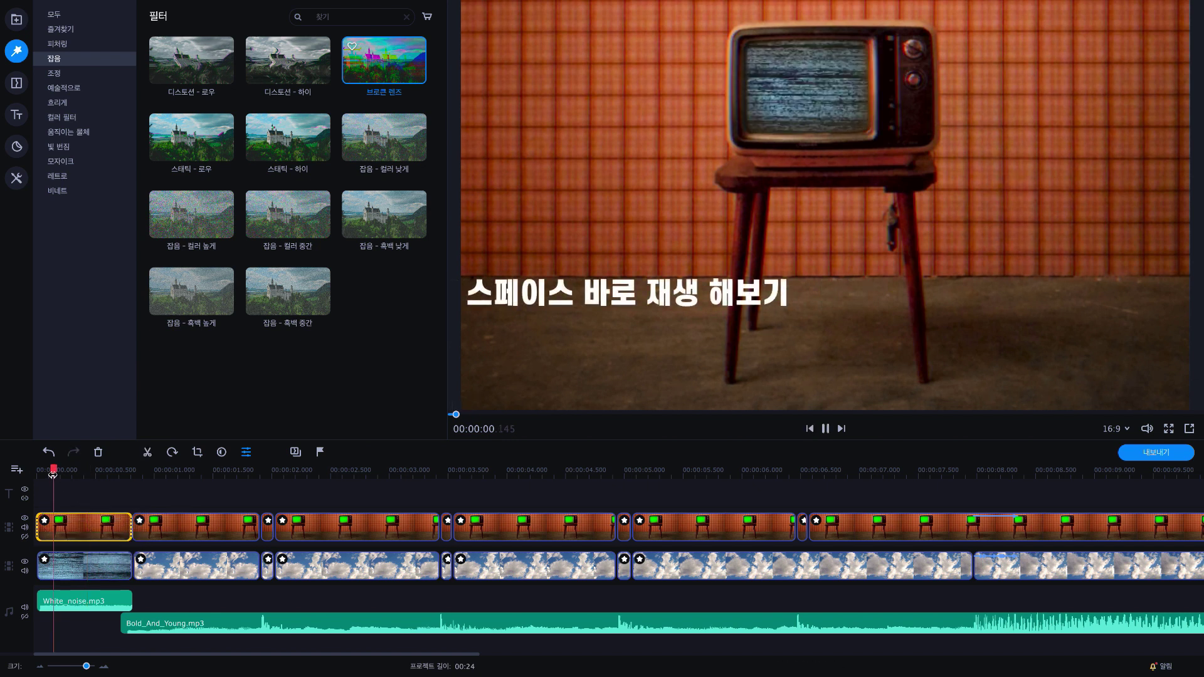
# - Apply the retro filter 올드 무비 - 70년대 to the static noise clip and the first cloud clip
pyautogui.click(102, 560)
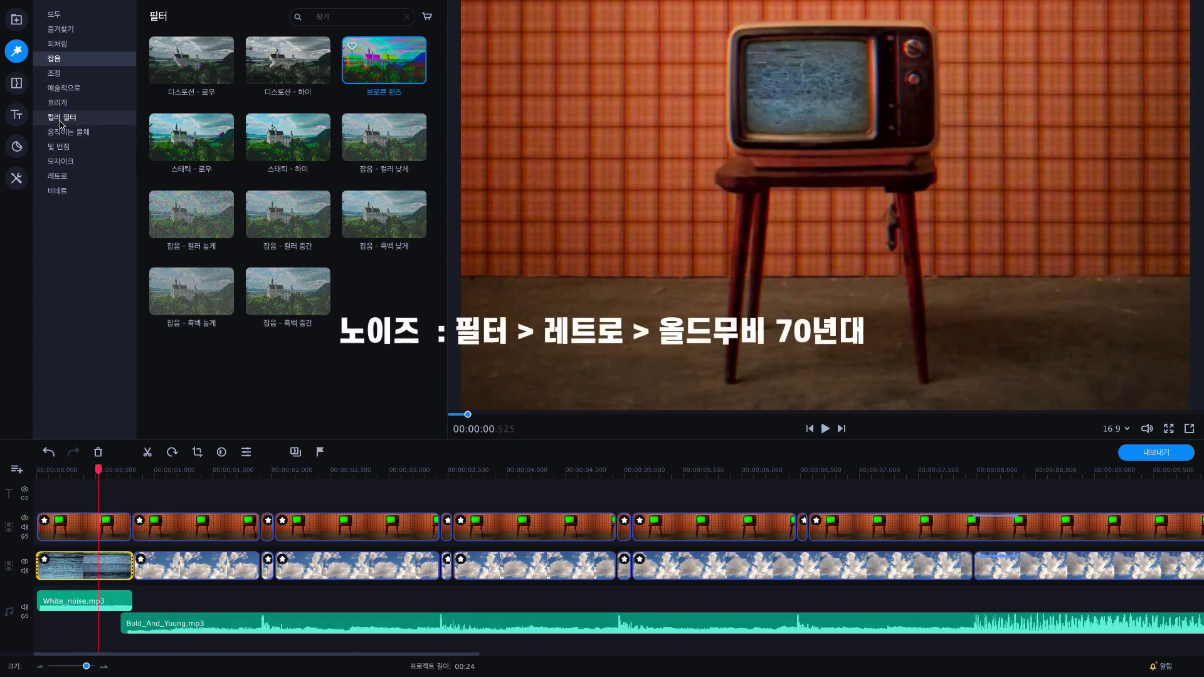
pyautogui.click(58, 176)
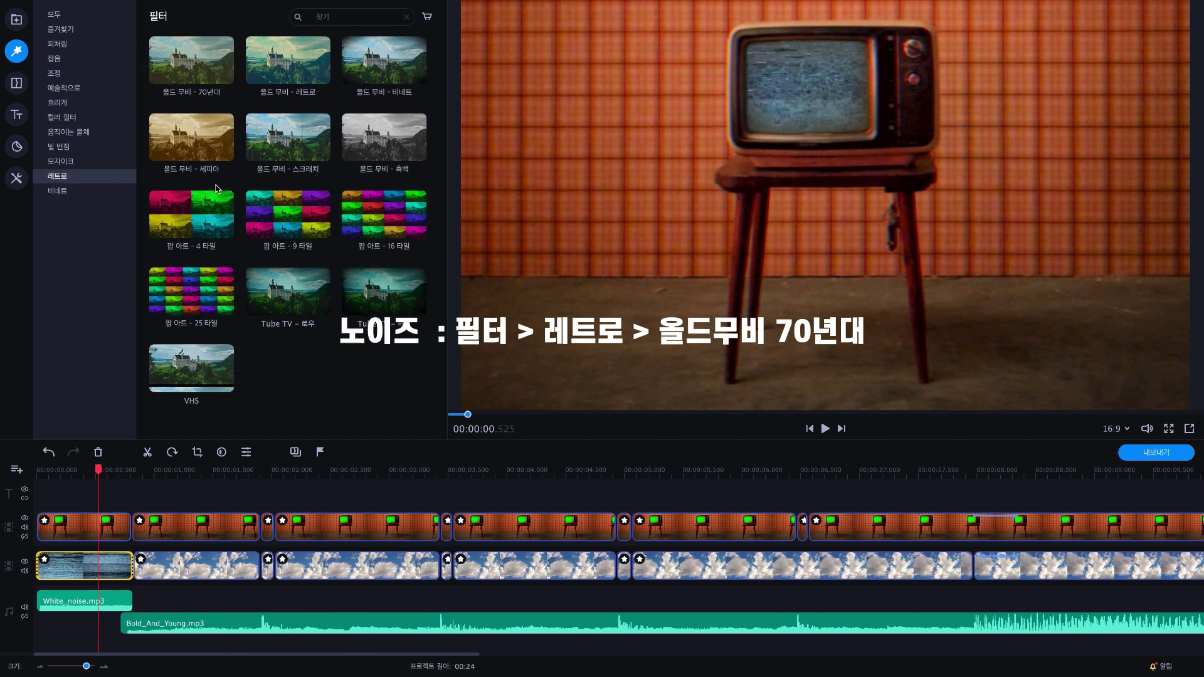
pyautogui.moveTo(212, 66); pyautogui.dragTo(77, 560)
pyautogui.click(188, 569)
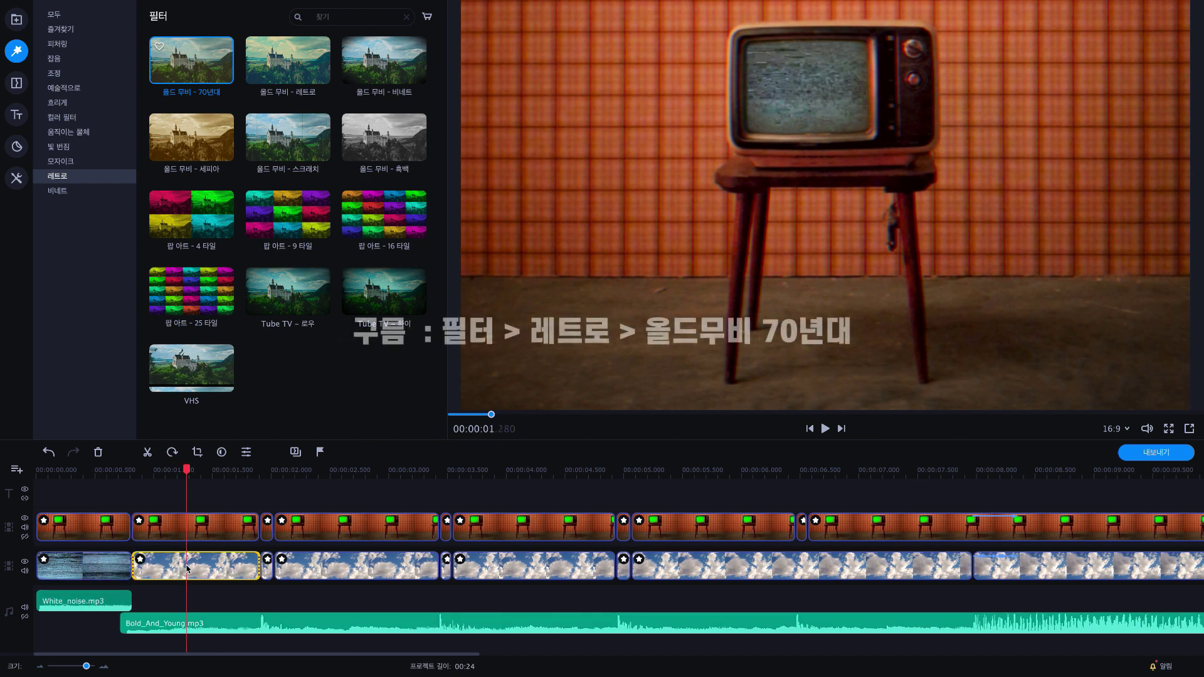
pyautogui.moveTo(201, 57); pyautogui.dragTo(175, 557)
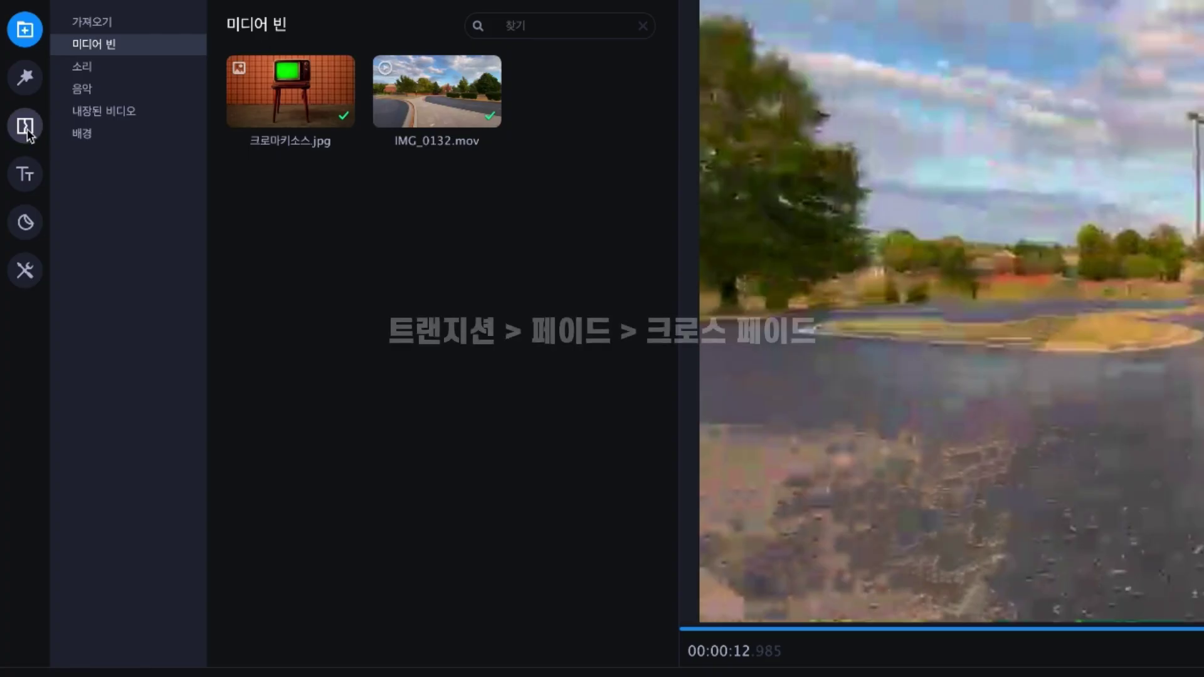
# - Place a 크로스페이드 transition between the last cloud clip and the road clip
pyautogui.click(17, 83)
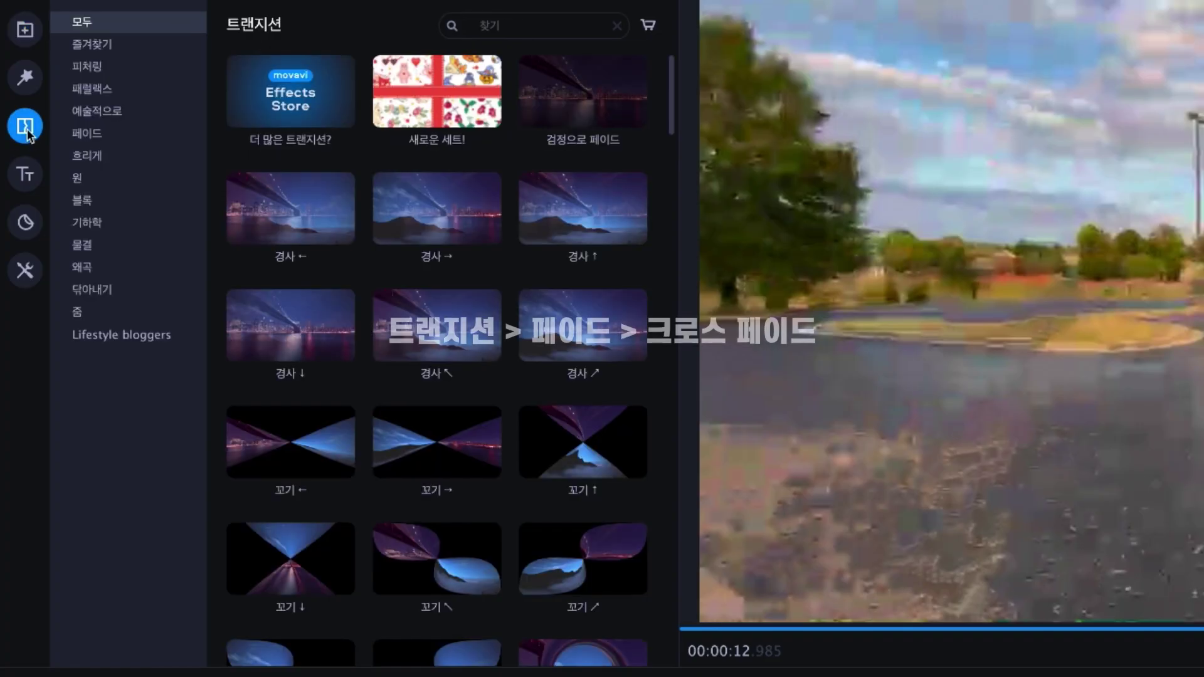
pyautogui.click(164, 143)
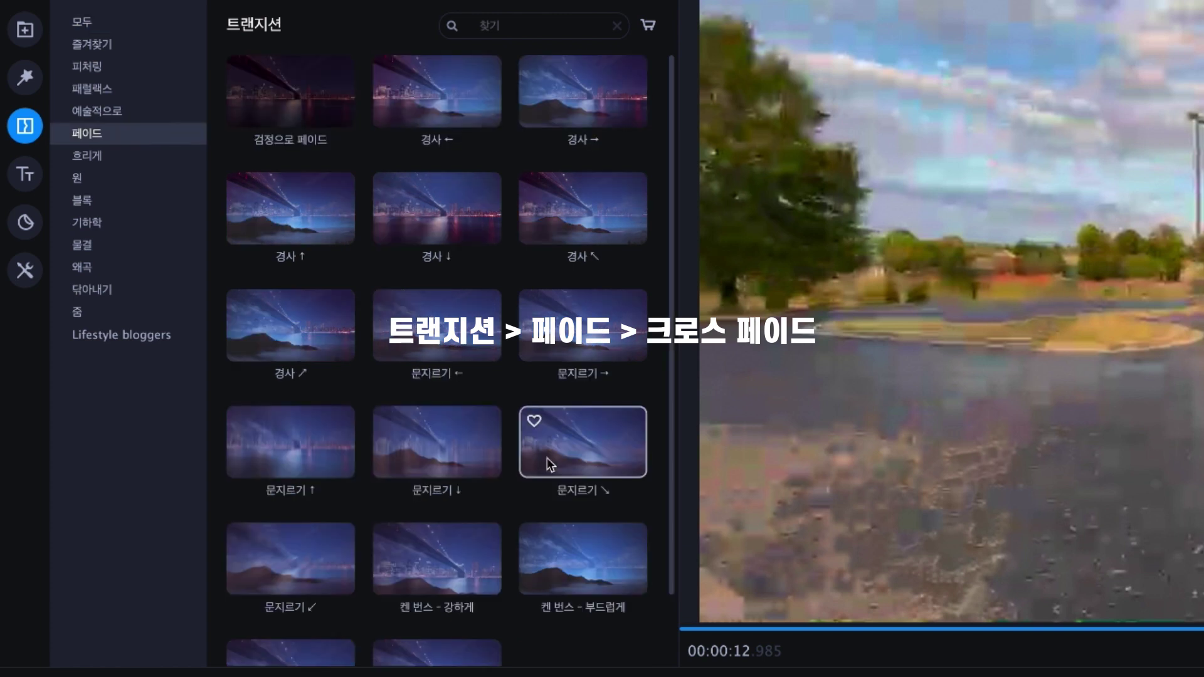
pyautogui.scroll(-2, 547, 458)
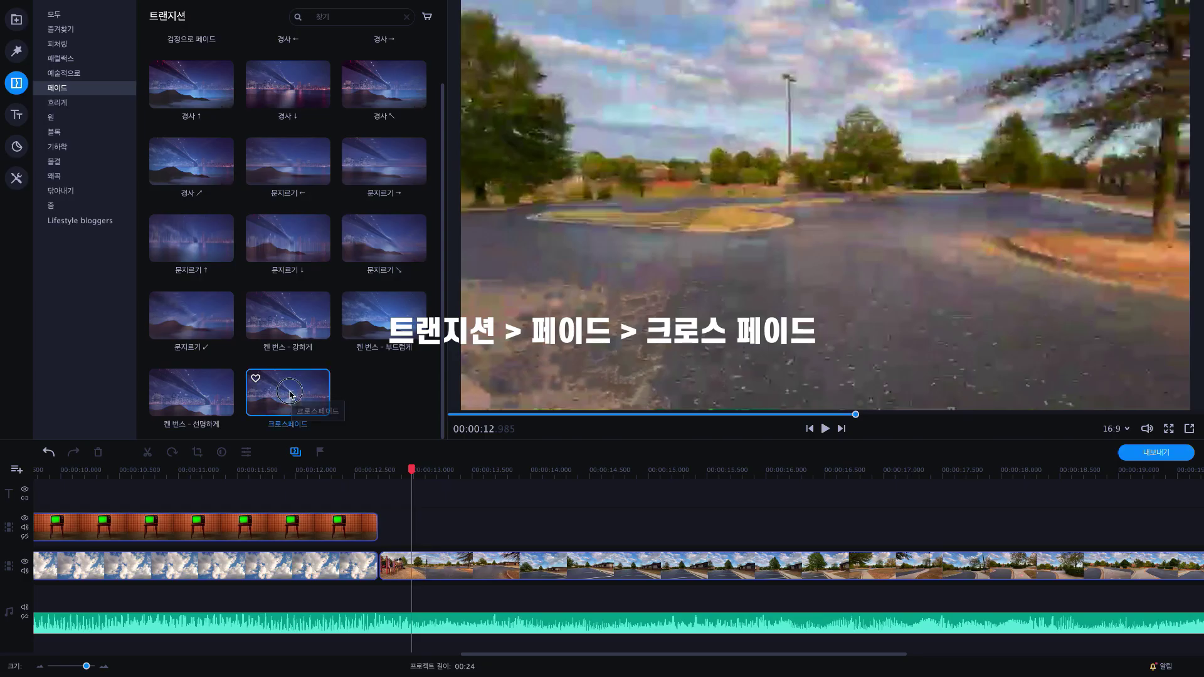
pyautogui.moveTo(290, 395); pyautogui.dragTo(374, 560)
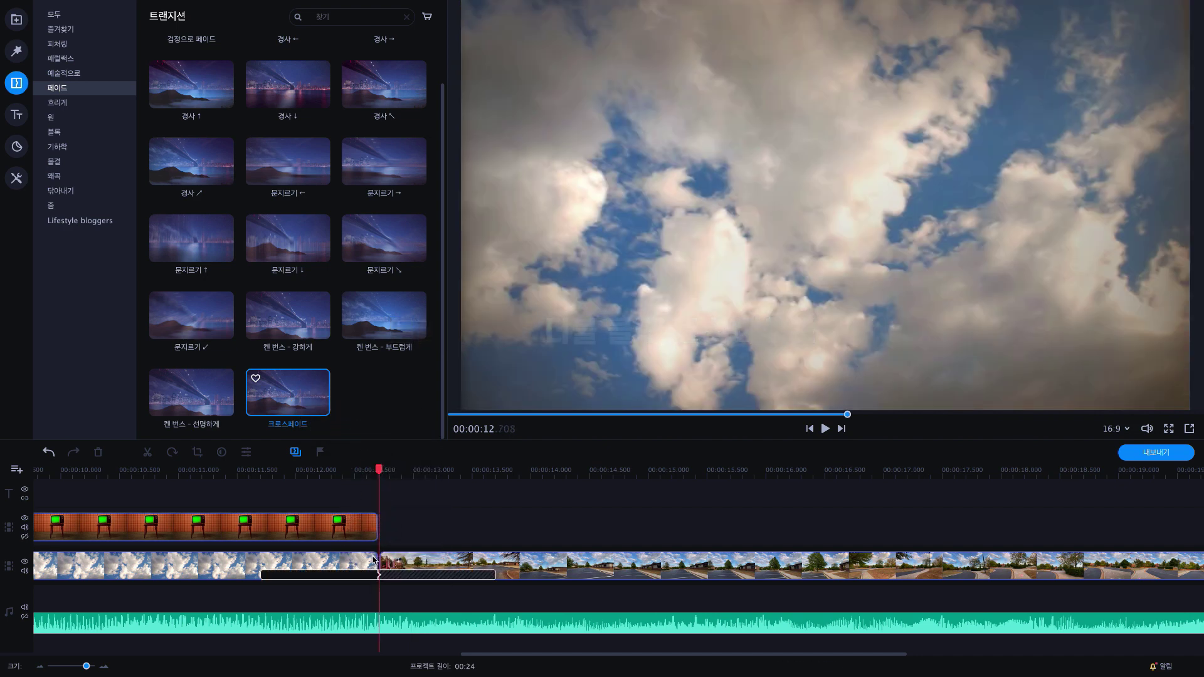
# - Set the crossfade's transition time to 01:000 seconds
pyautogui.doubleClick(403, 575)
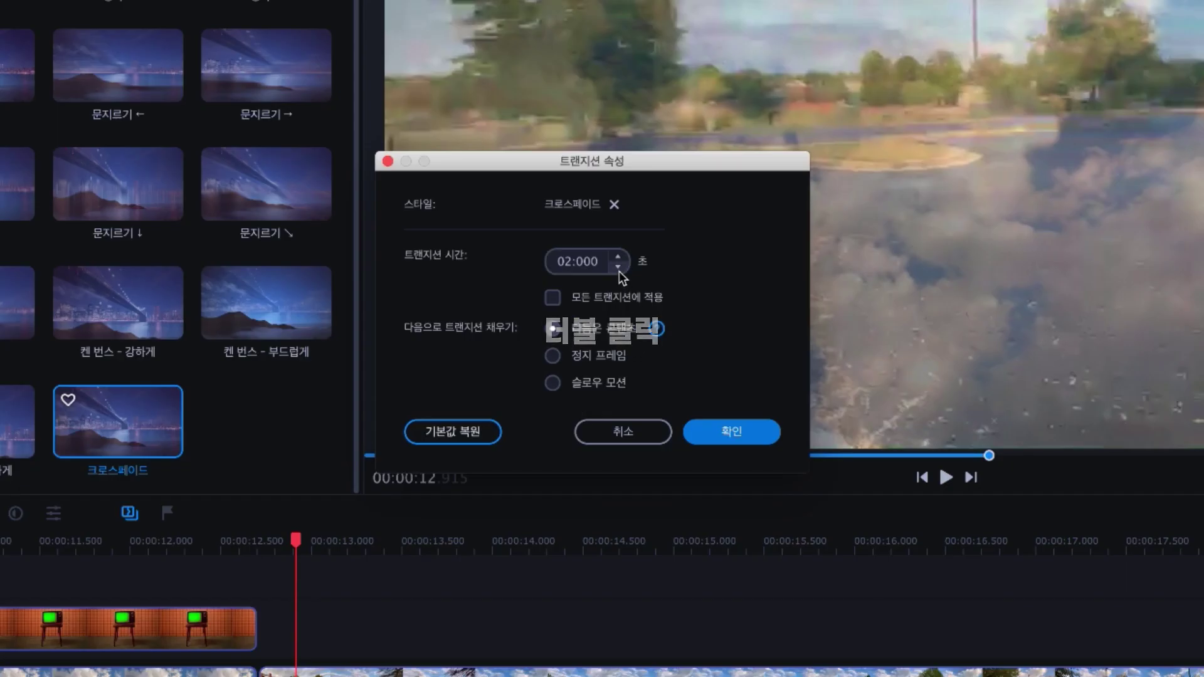
pyautogui.click(618, 270)
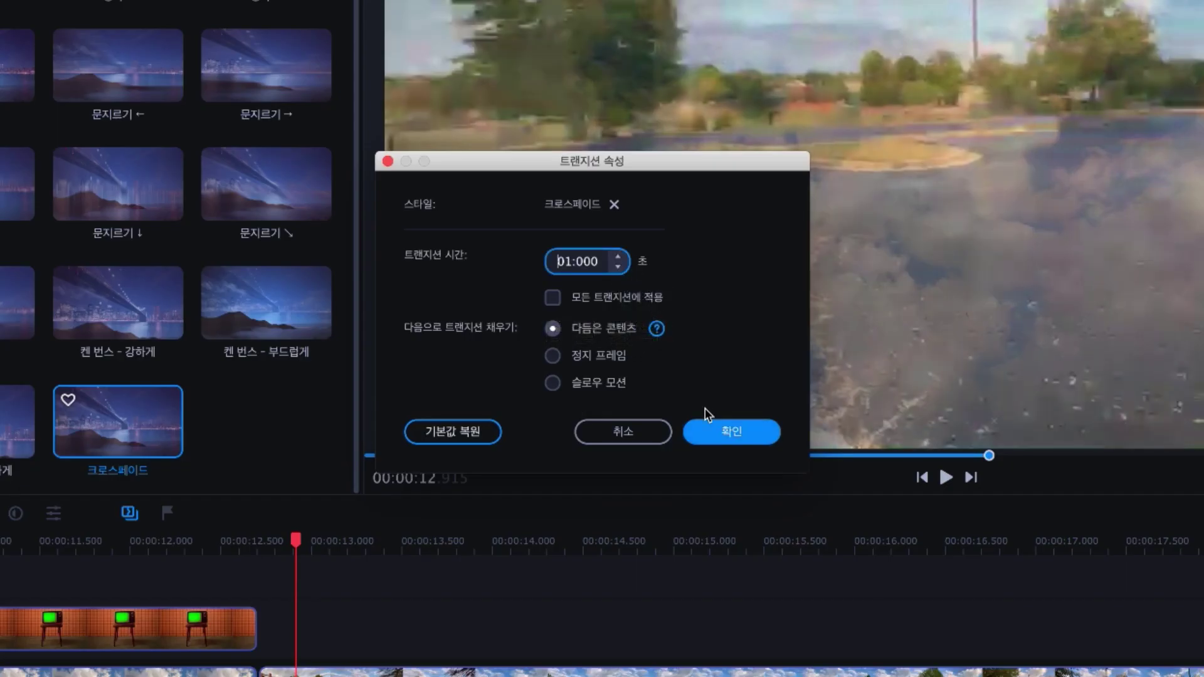
pyautogui.click(707, 437)
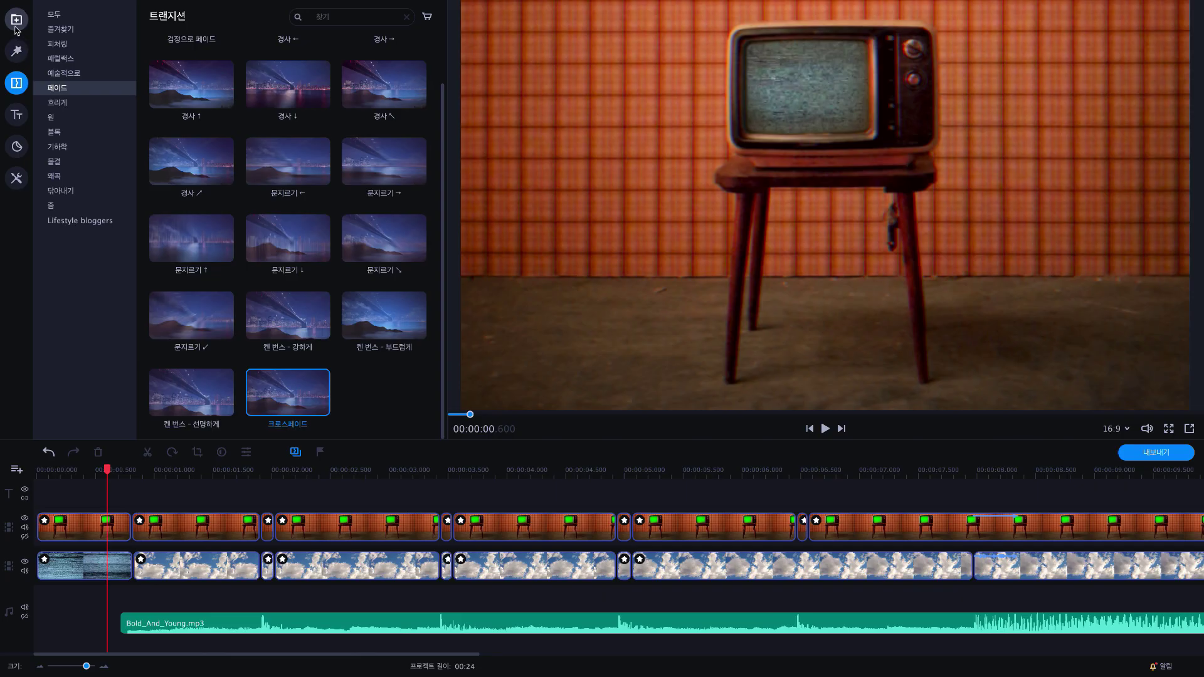
# - Add the 백색 소음 sound trimmed to the static noise clip's length, and the background music 대담하고 젊음
pyautogui.click(16, 20)
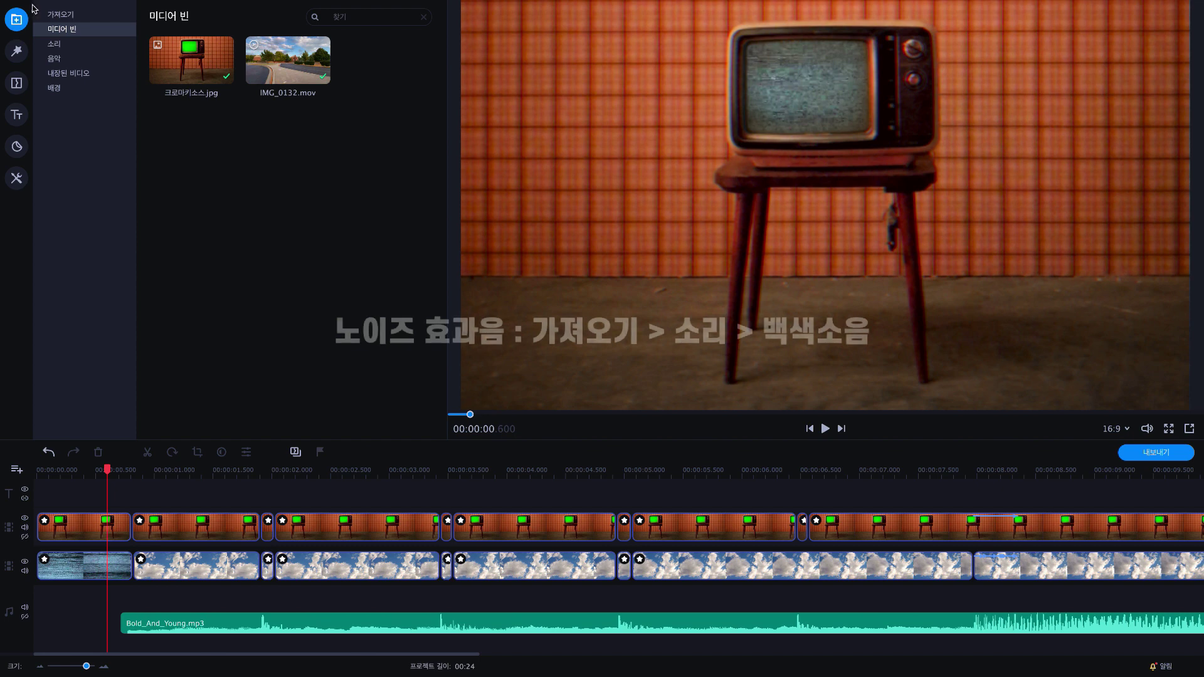
pyautogui.click(100, 44)
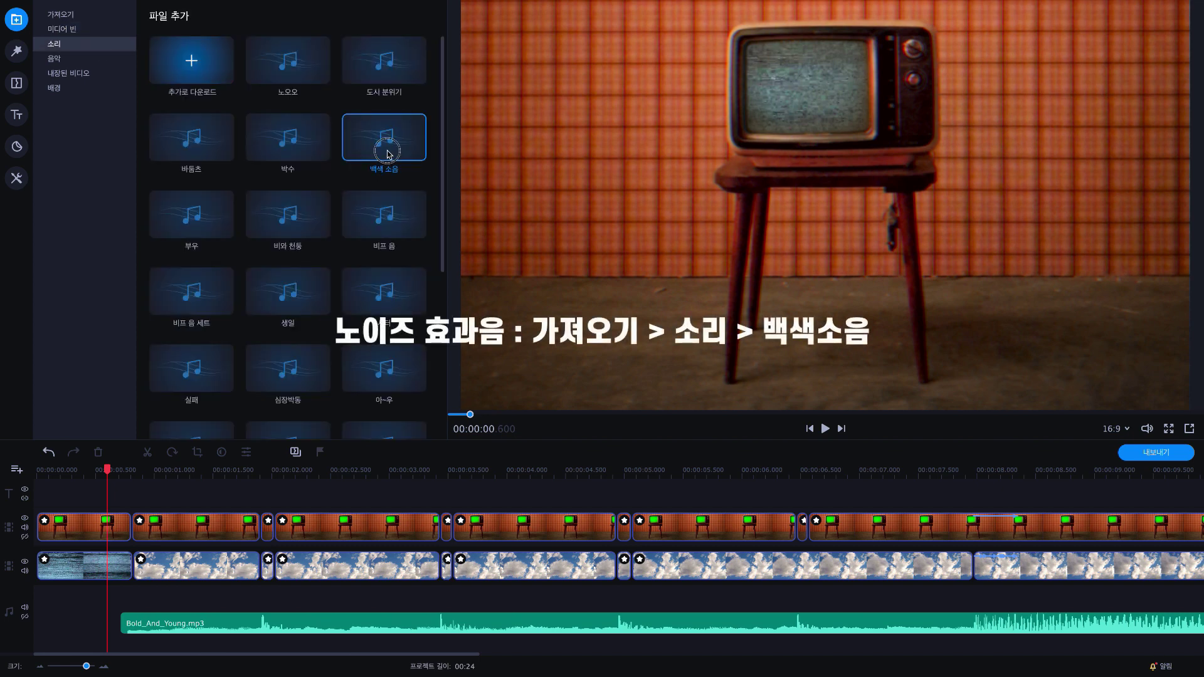
pyautogui.moveTo(359, 165); pyautogui.dragTo(126, 602)
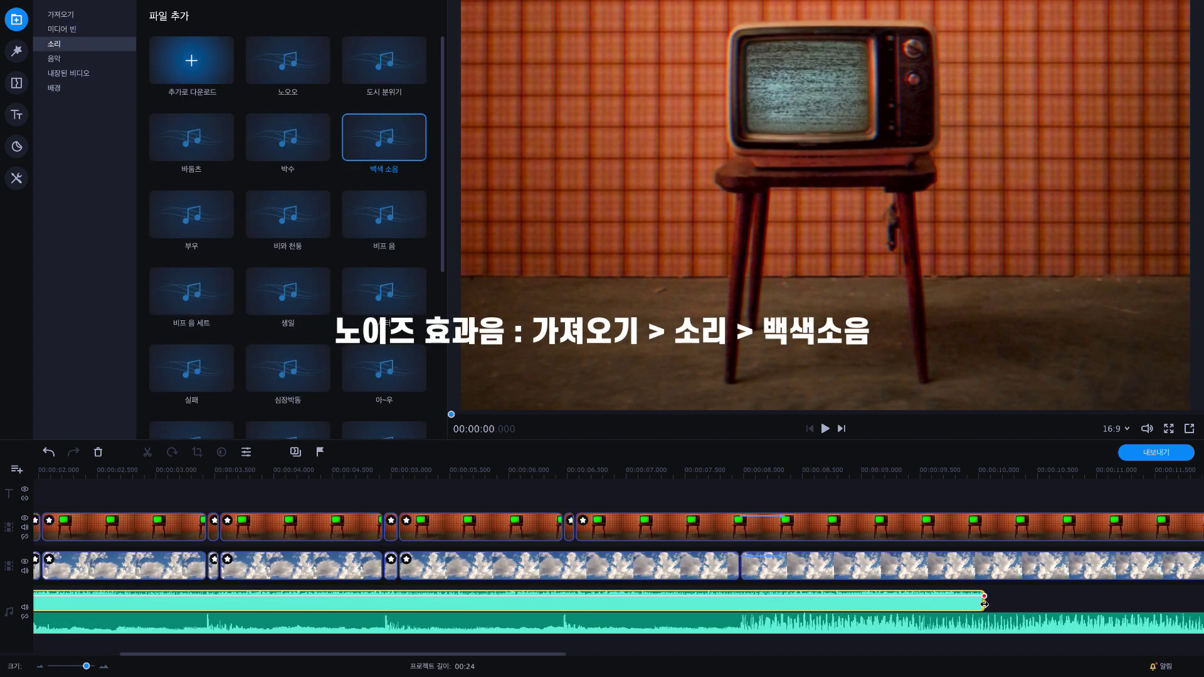
pyautogui.moveTo(967, 603); pyautogui.dragTo(136, 609)
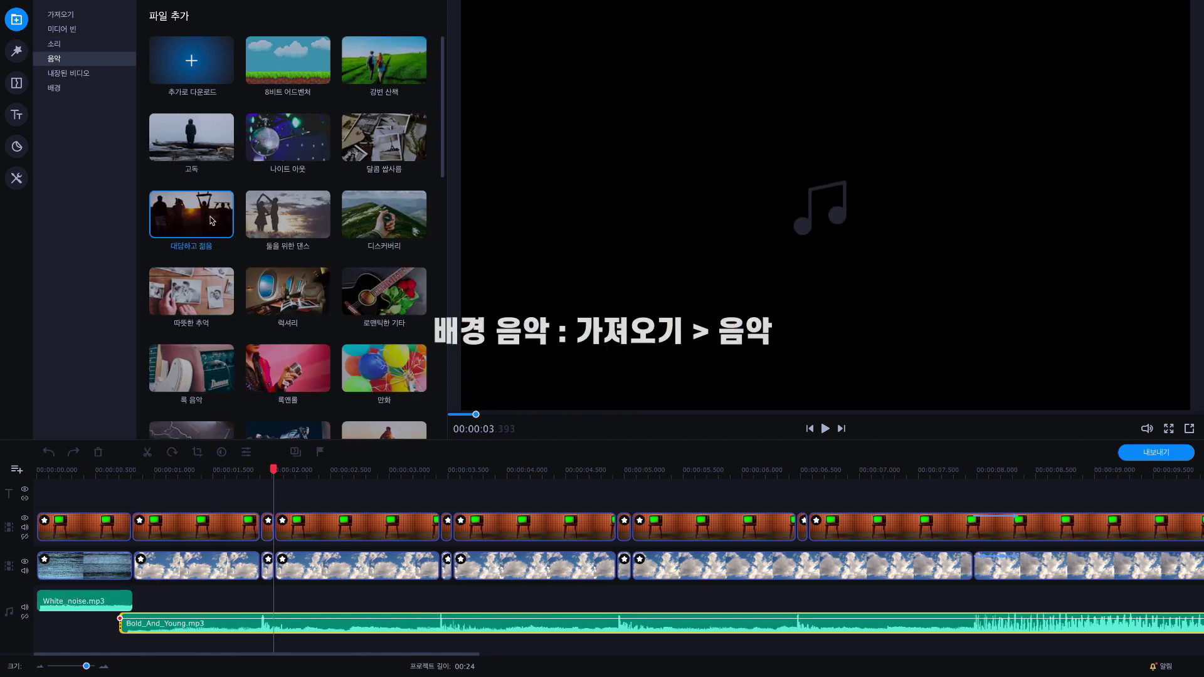
pyautogui.moveTo(212, 221); pyautogui.dragTo(168, 604)
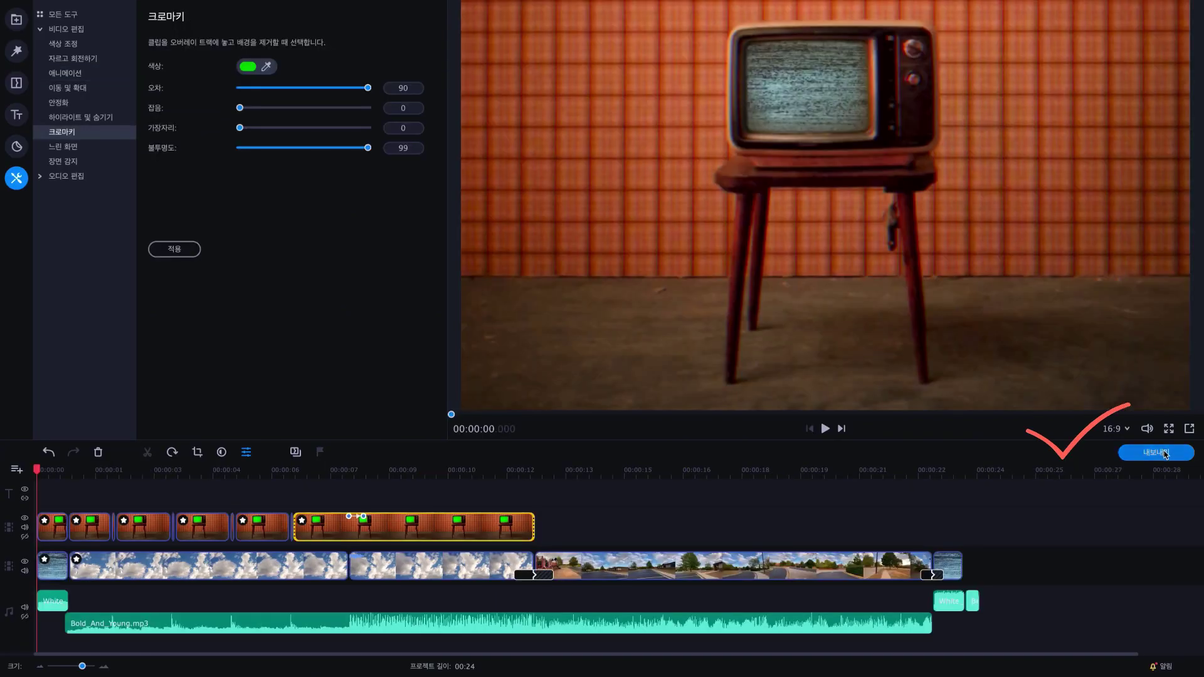
# - Export the video as an MP4 titled 크로마키영상
pyautogui.click(1166, 457)
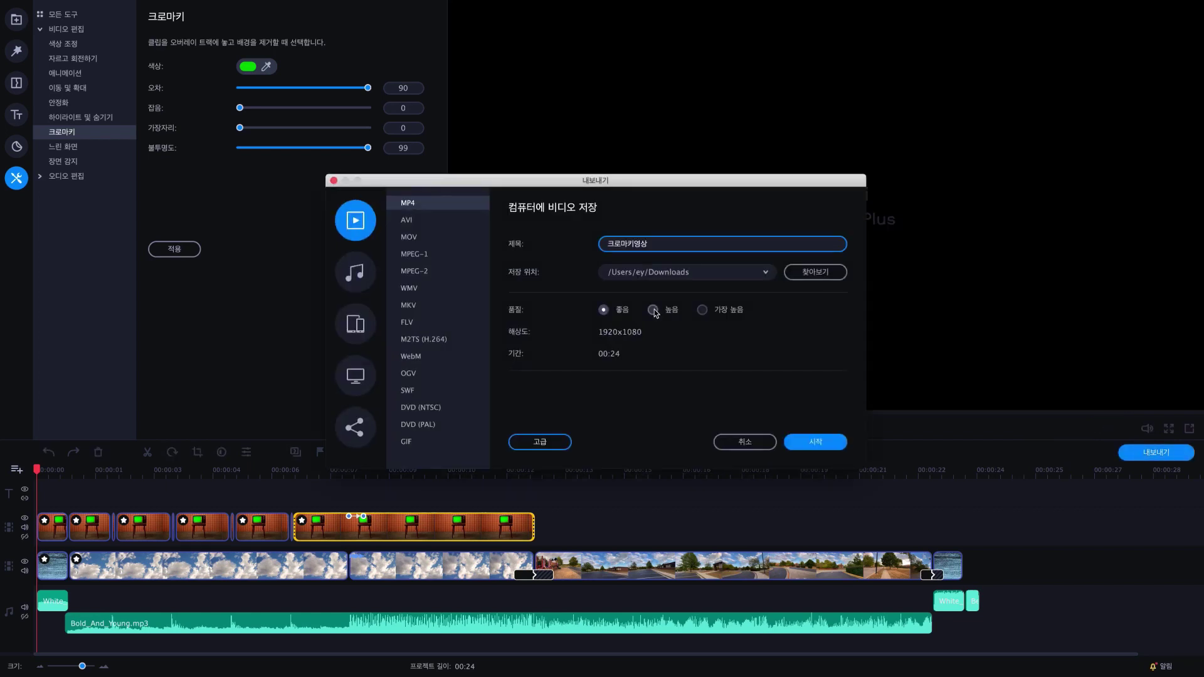
pyautogui.click(815, 442)
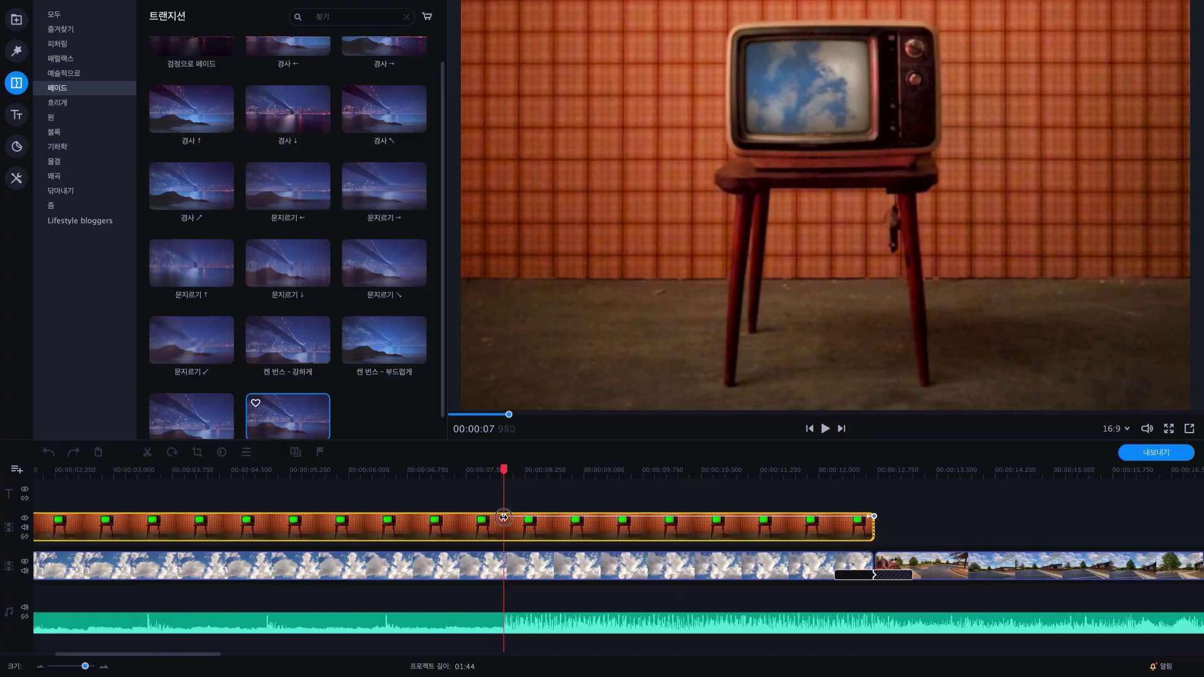
# - Preview the TV zoom and split the cloud clip where the zoom's first keyframe sits
pyautogui.press('space')
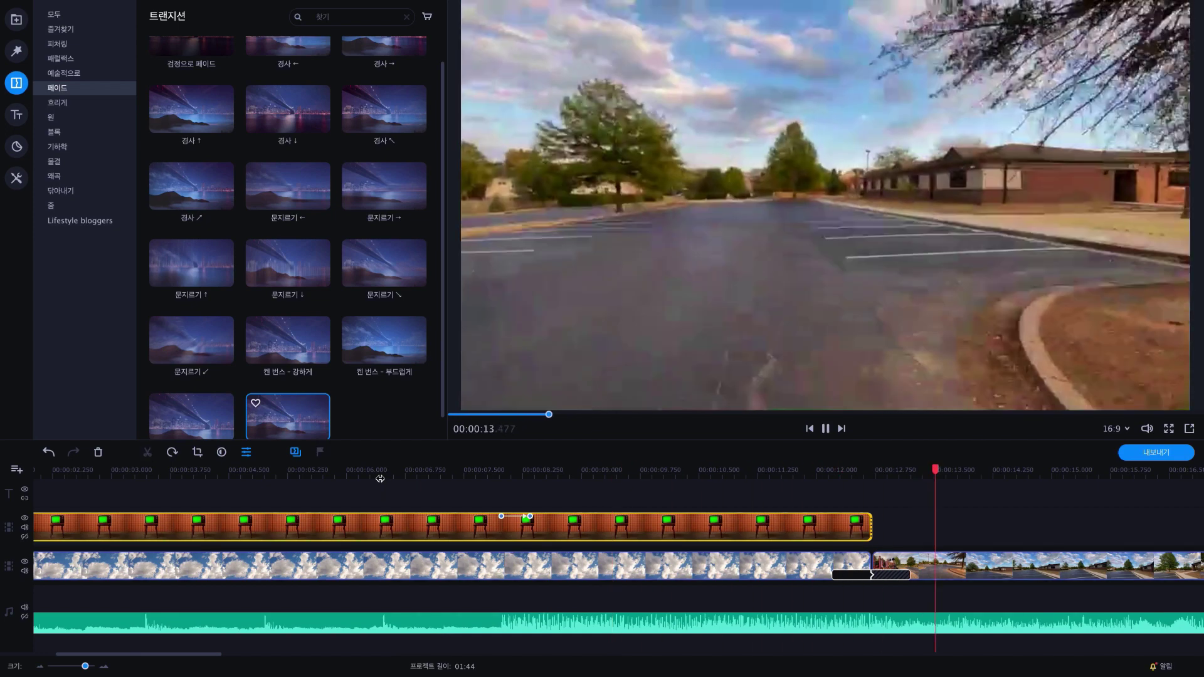
pyautogui.press('space')
pyautogui.click(405, 507)
pyautogui.hotkey('ctrl', 'b')
pyautogui.click(414, 567)
pyautogui.click(715, 570)
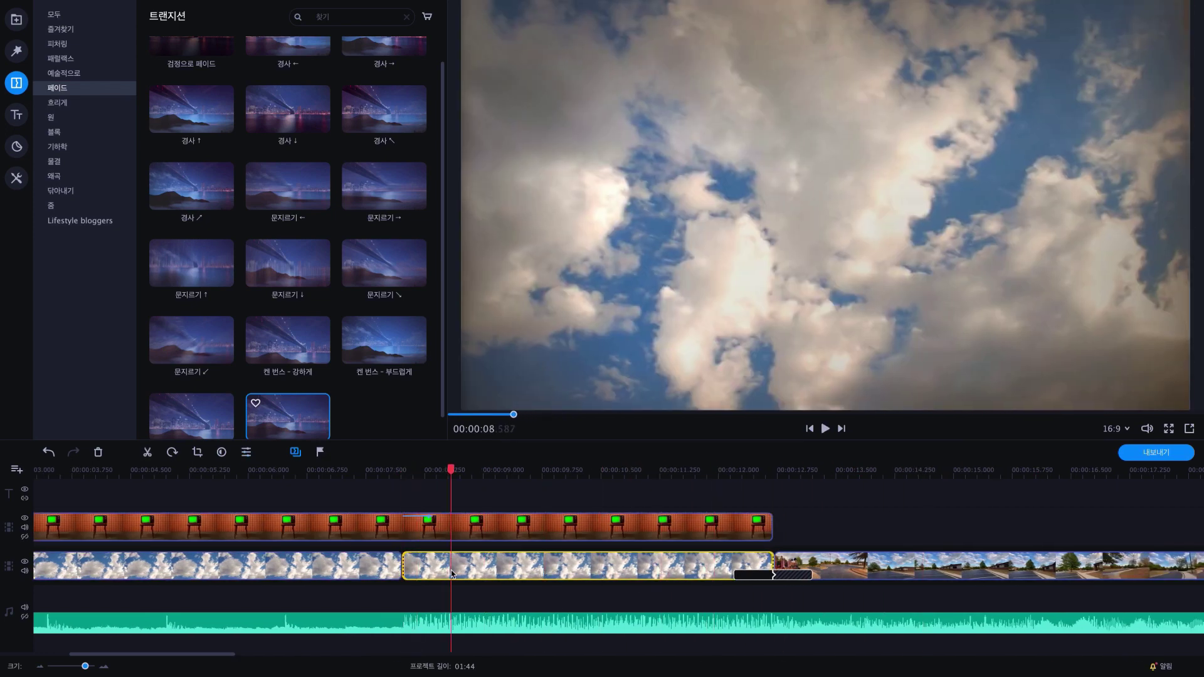
# - Animate the second cloud clip with keyframes at its start and at 00:00:08.347, and open the latter's keyframe options
pyautogui.click(415, 570)
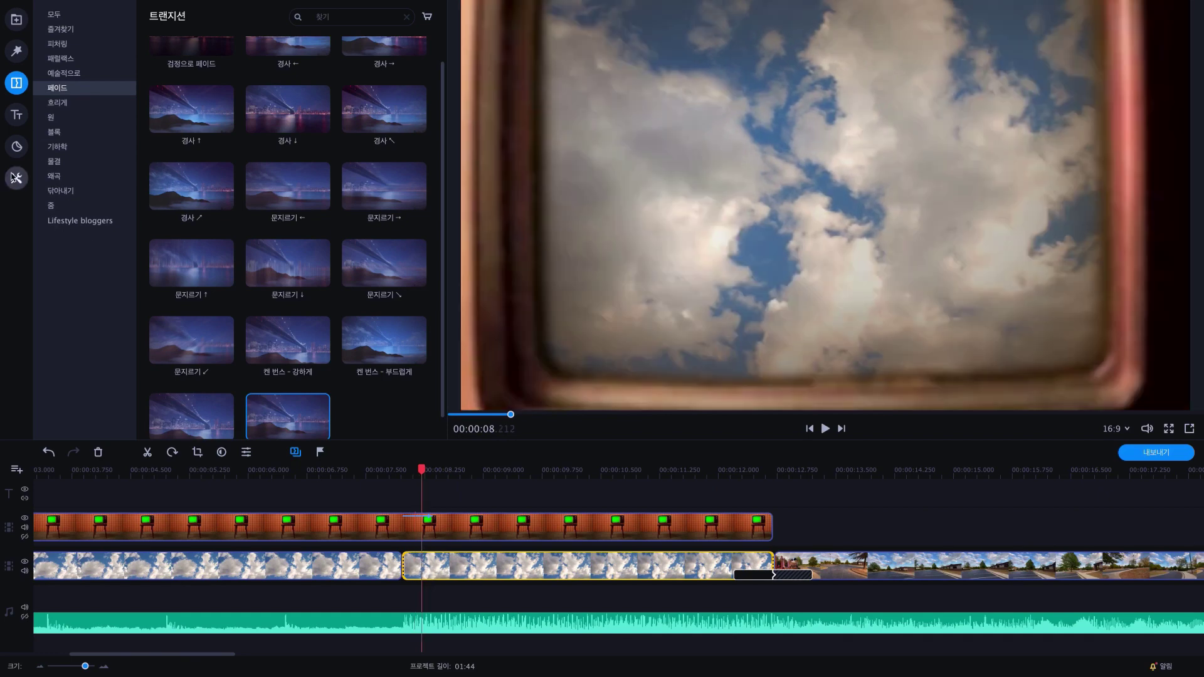
pyautogui.click(17, 177)
pyautogui.click(184, 40)
pyautogui.click(408, 558)
pyautogui.click(431, 560)
pyautogui.rightClick(432, 559)
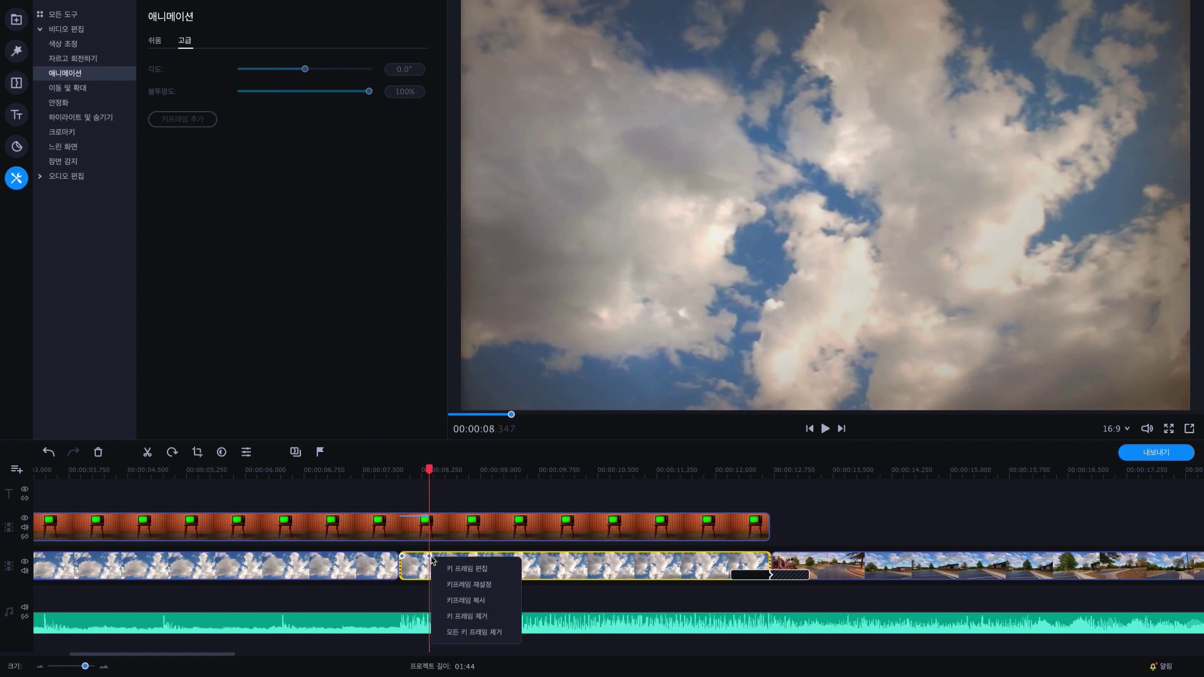
pyautogui.click(431, 560)
# - Insert additional keyframes between the start and end keyframes of the second cloud clip's animation
pyautogui.click(422, 563)
pyautogui.rightClick(426, 556)
pyautogui.click(426, 558)
pyautogui.click(415, 562)
pyautogui.rightClick(418, 556)
pyautogui.click(471, 550)
pyautogui.click(412, 560)
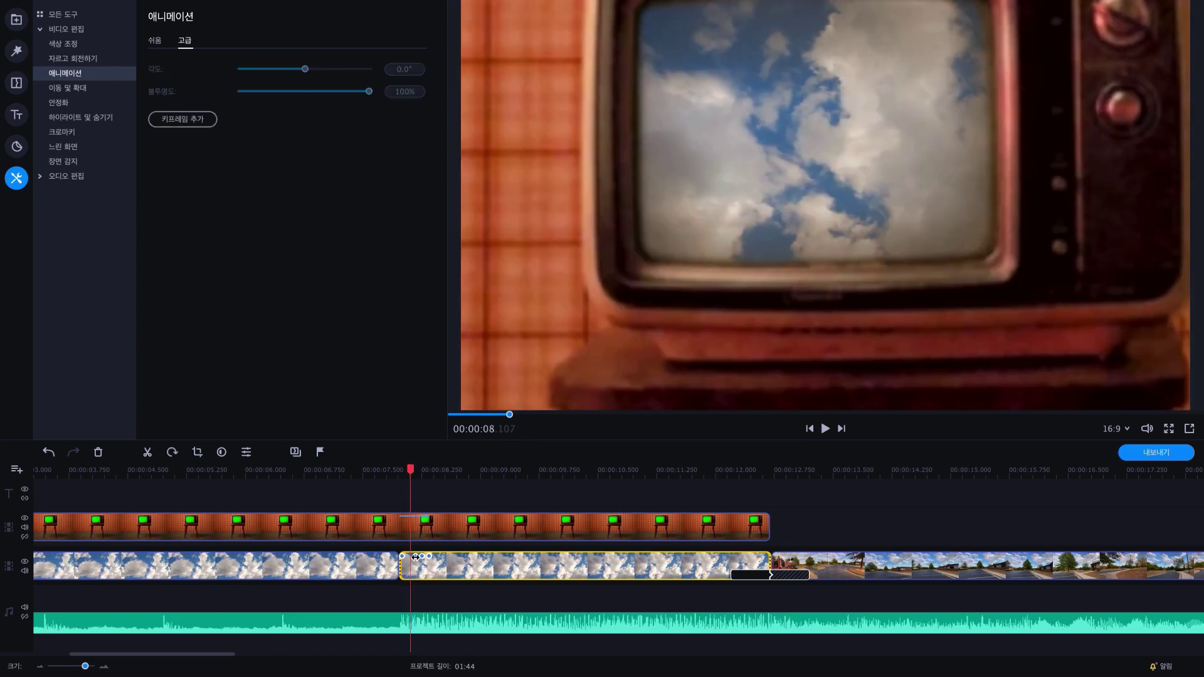
# - Shrink and reposition the cloud picture at the 00:00:08.175 keyframe to fit the TV screen
pyautogui.rightClick(416, 556)
pyautogui.click(560, 358)
pyautogui.moveTo(560, 358); pyautogui.dragTo(618, 314)
pyautogui.moveTo(1003, 262); pyautogui.dragTo(959, 262)
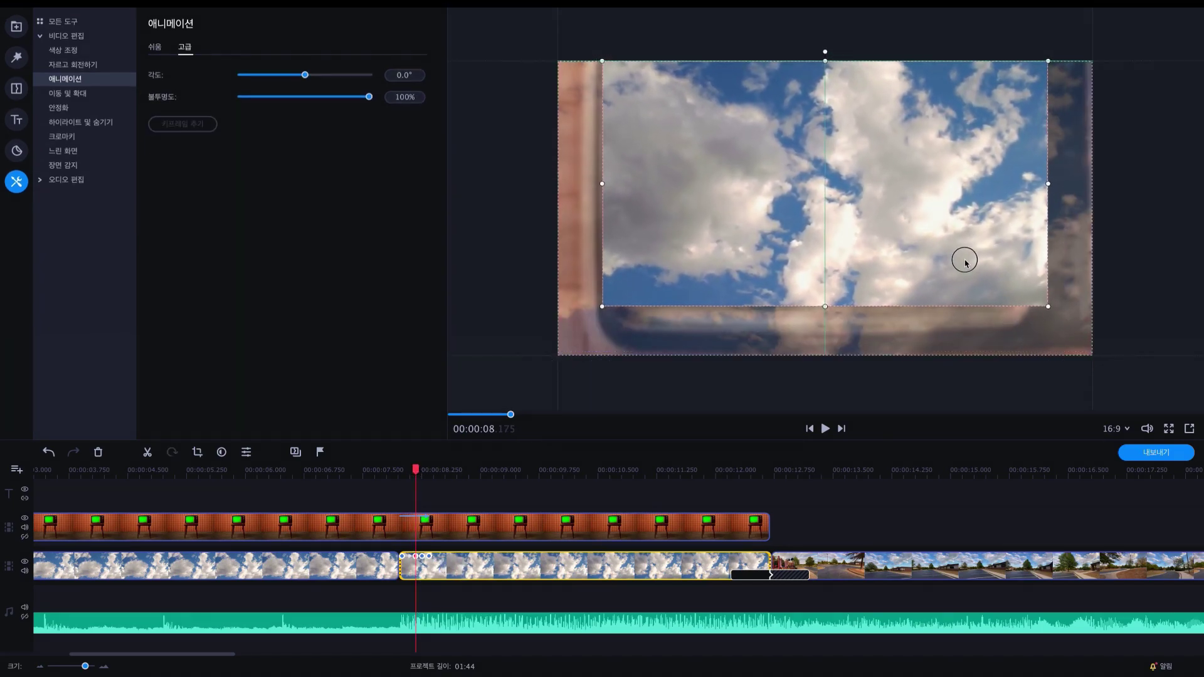